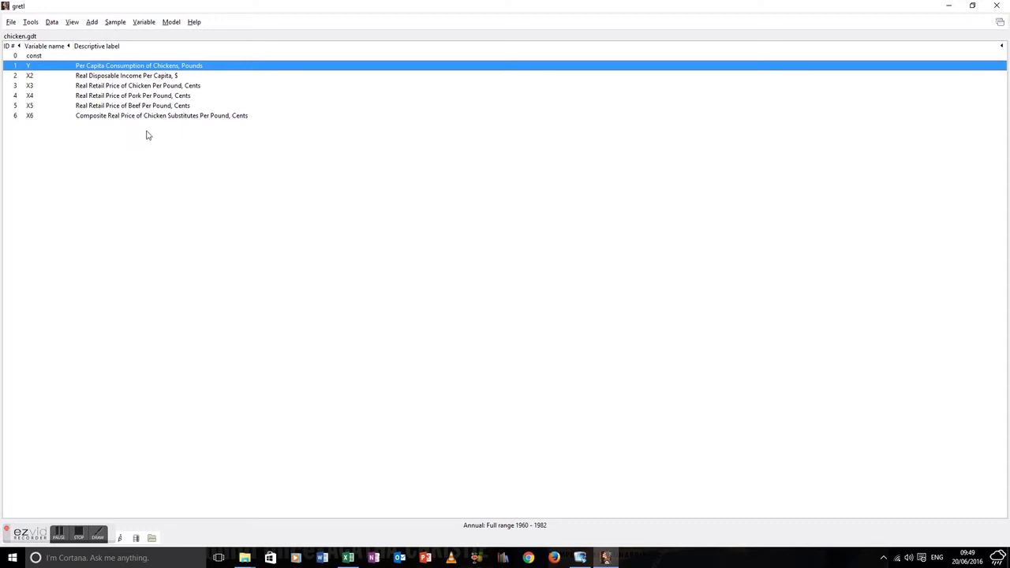
Generate a correlation matrix for variables X2 through X6 and move the output window clear for reading
left_click(73, 24)
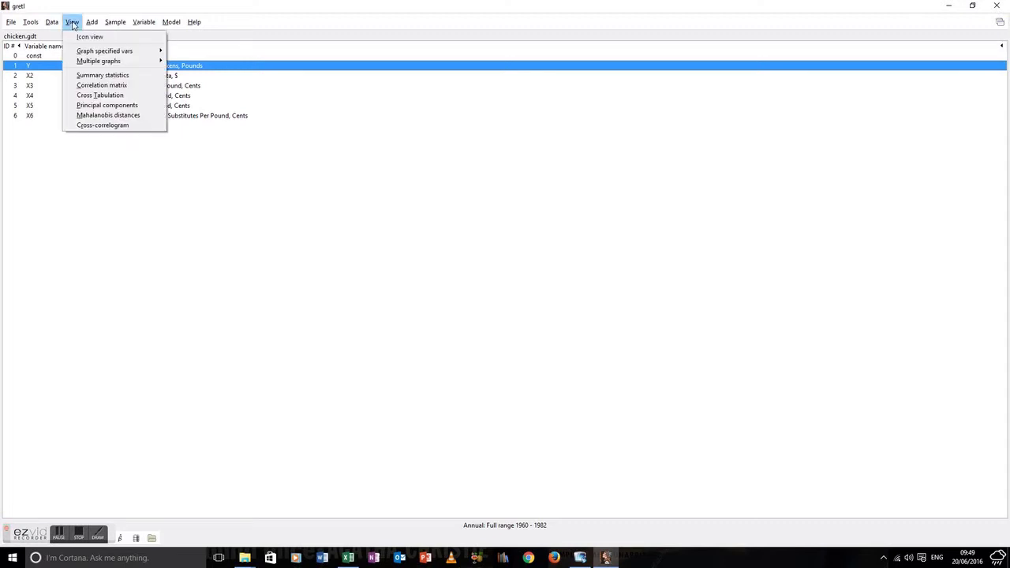
left_click(95, 85)
left_click(432, 229)
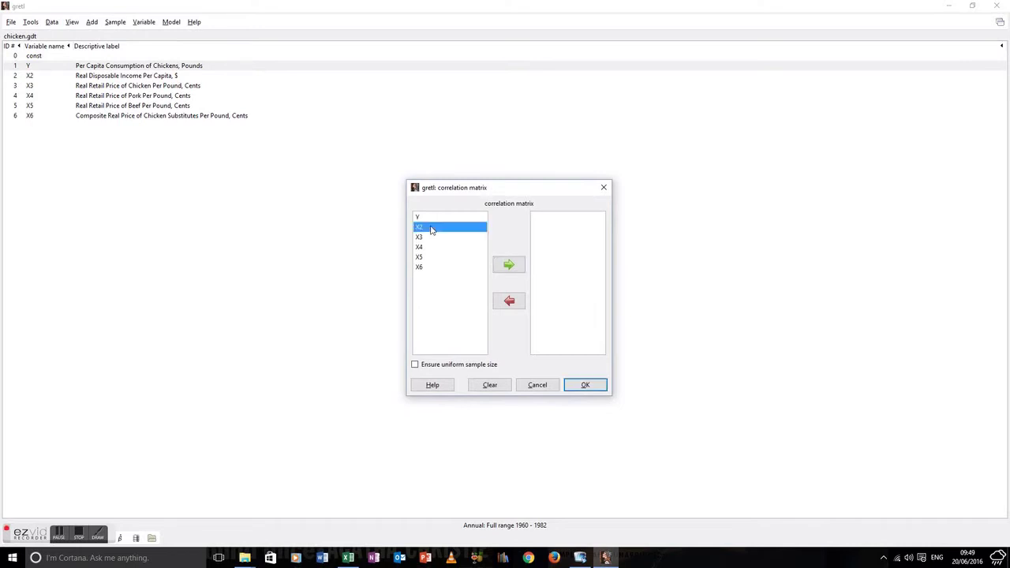
key("shift+Down")
key("shift+Down")
key("shift+Down")
key("shift+Down")
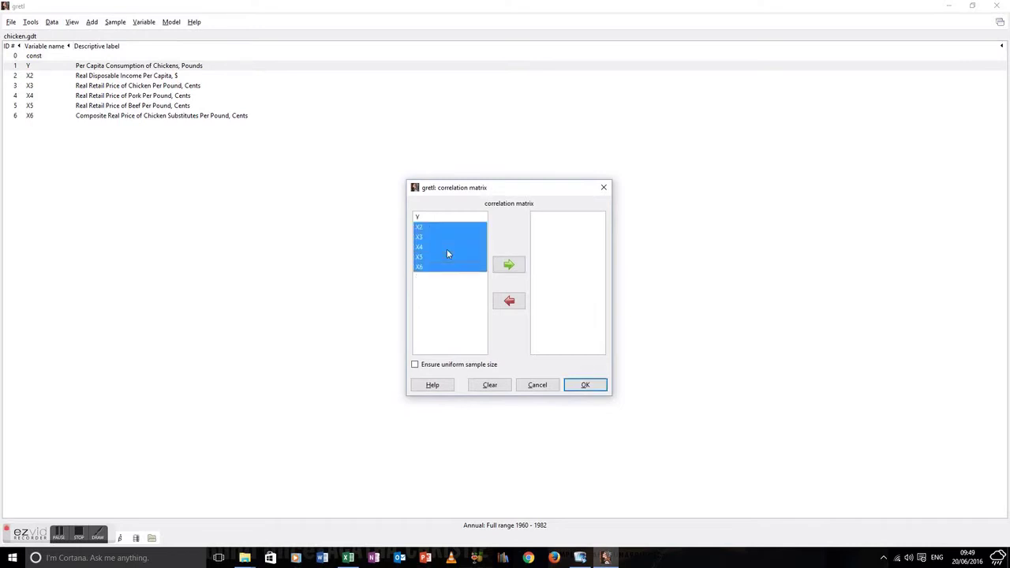
left_click(509, 266)
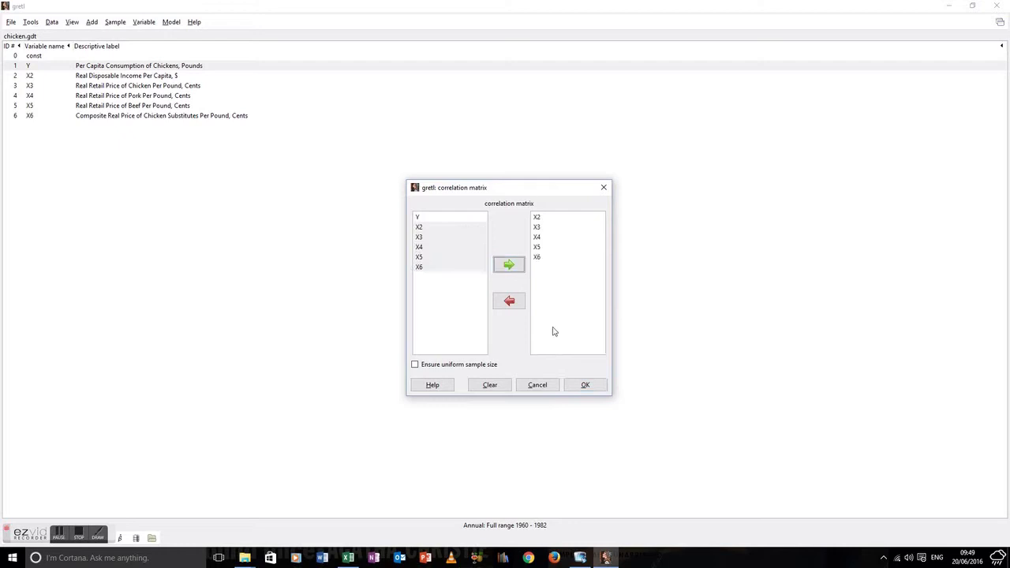
left_click(587, 387)
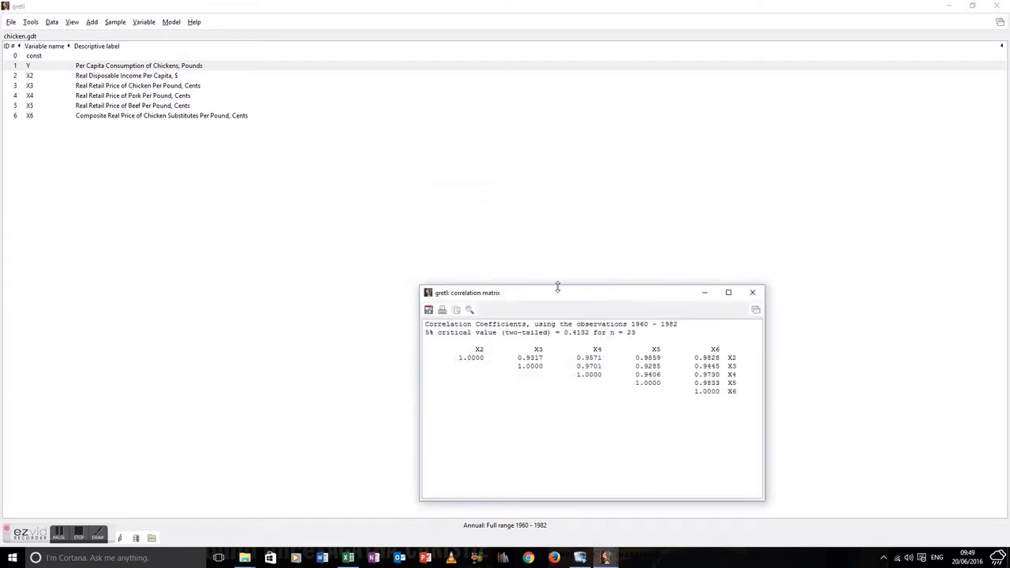
left_click_drag(562, 292, 387, 195)
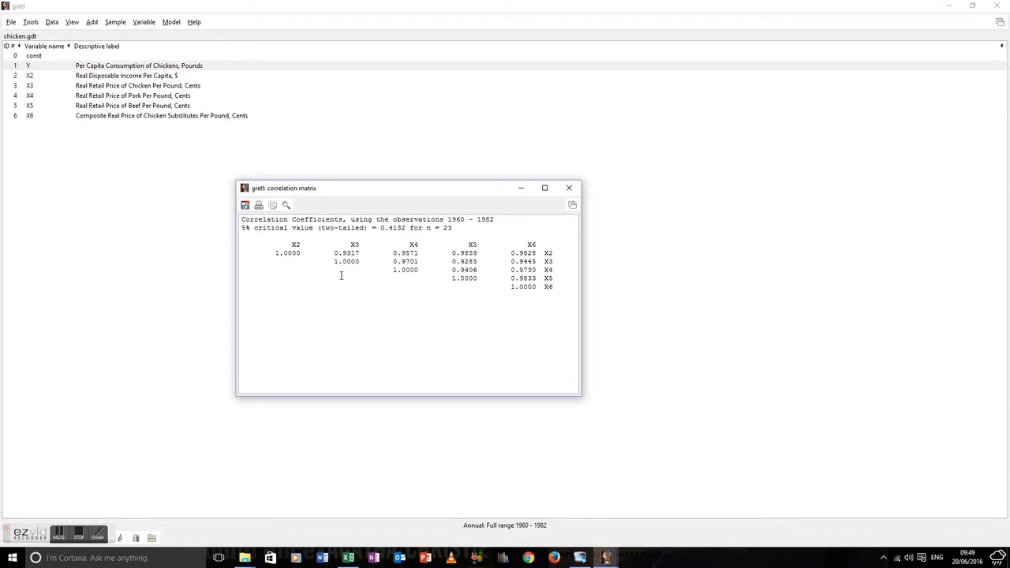
Start an Ordinary Least Squares model with Y as the dependent variable and set it as the default
left_click(172, 22)
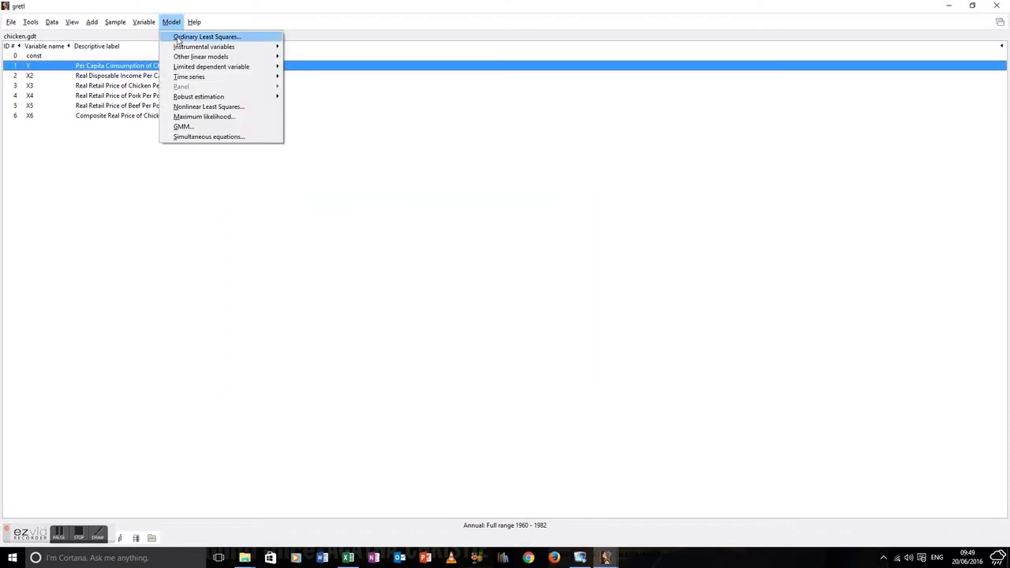
left_click(178, 38)
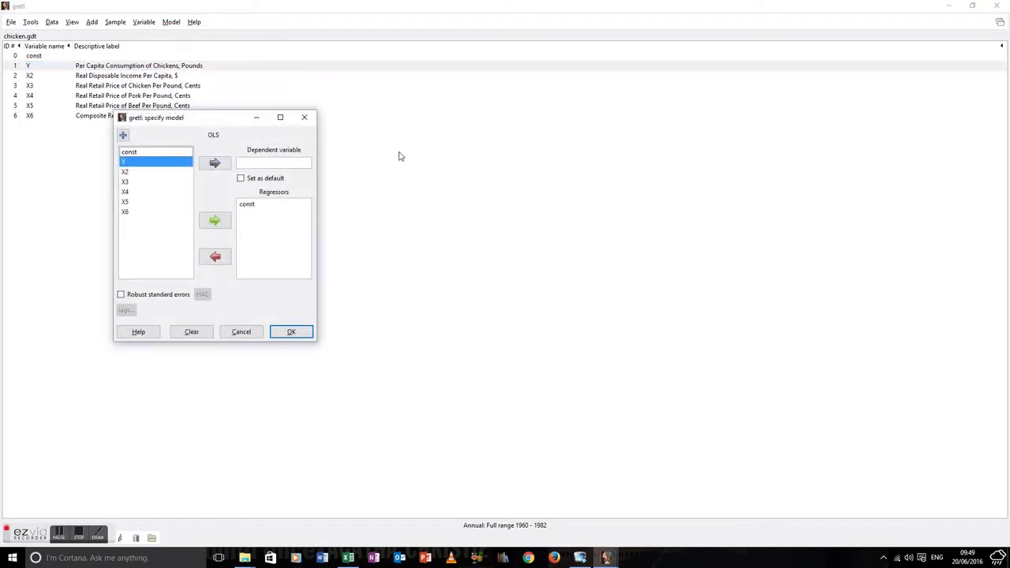
left_click(214, 164)
left_click(253, 183)
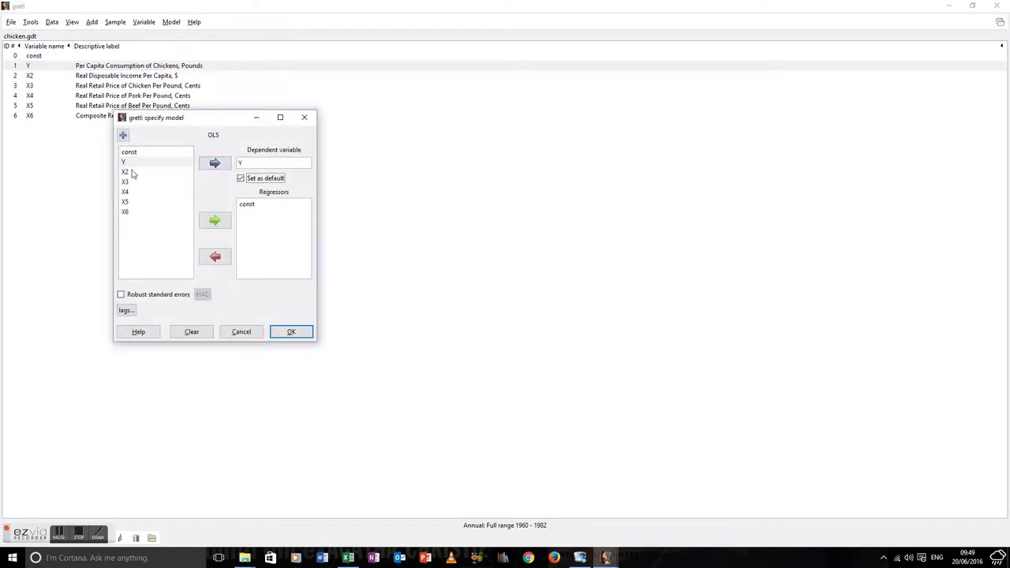
Add X2, X3, X4 and X5 as regressors, estimate the model and highlight the coefficient row of the constant
left_click(135, 174)
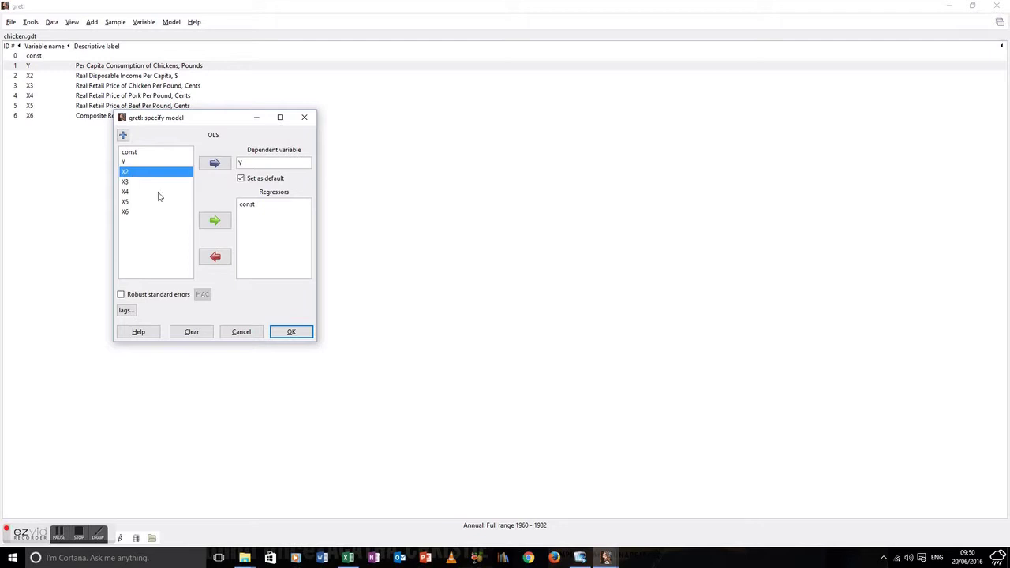
key("shift+Down")
key("shift+Down")
key("shift+Down")
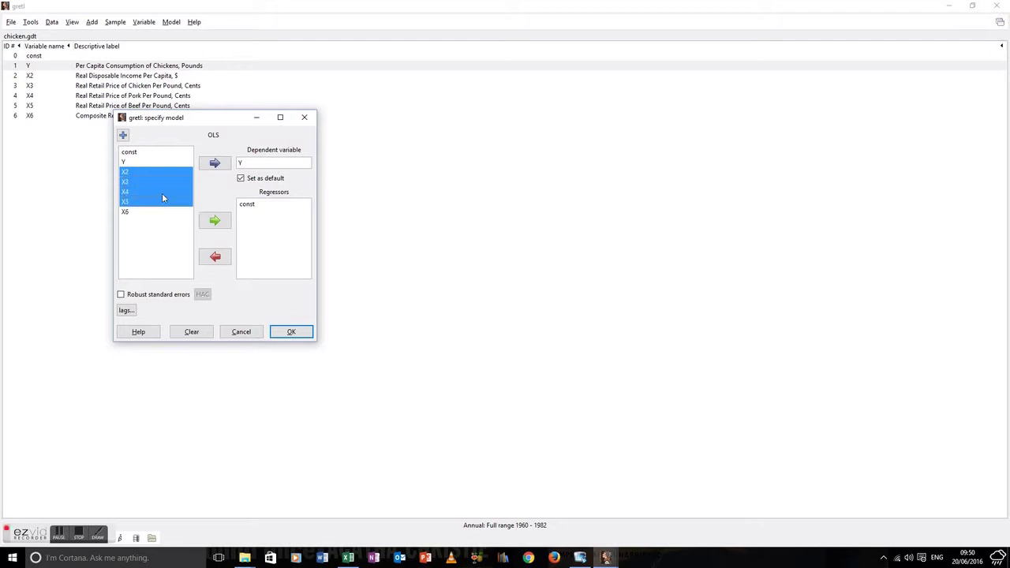
left_click(216, 221)
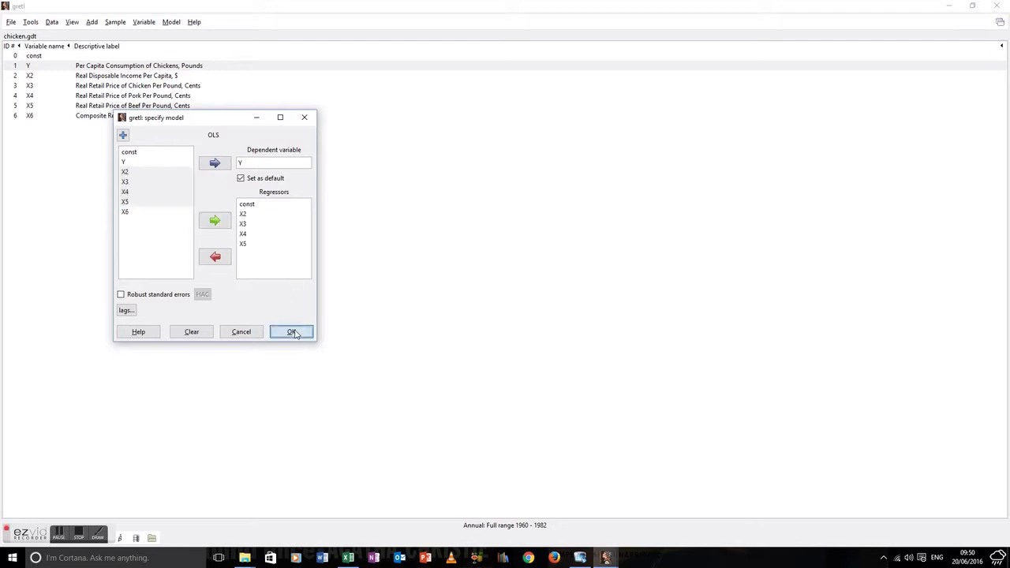
left_click(292, 332)
left_click_drag(316, 241, 603, 196)
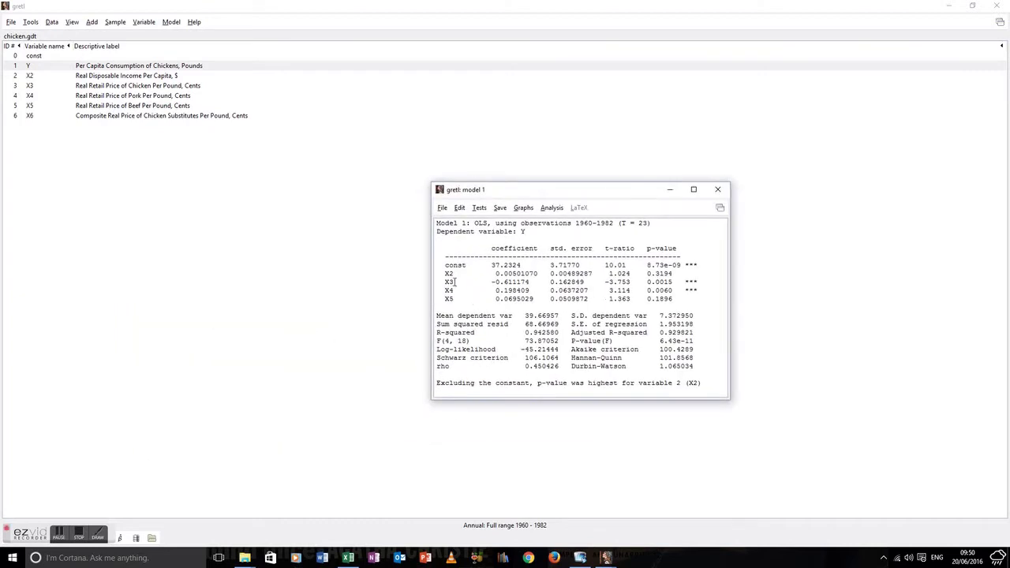
mouse_move(442, 285)
left_mouse_down()
mouse_move(722, 294)
mouse_move(513, 259)
mouse_move(441, 267)
left_mouse_up()
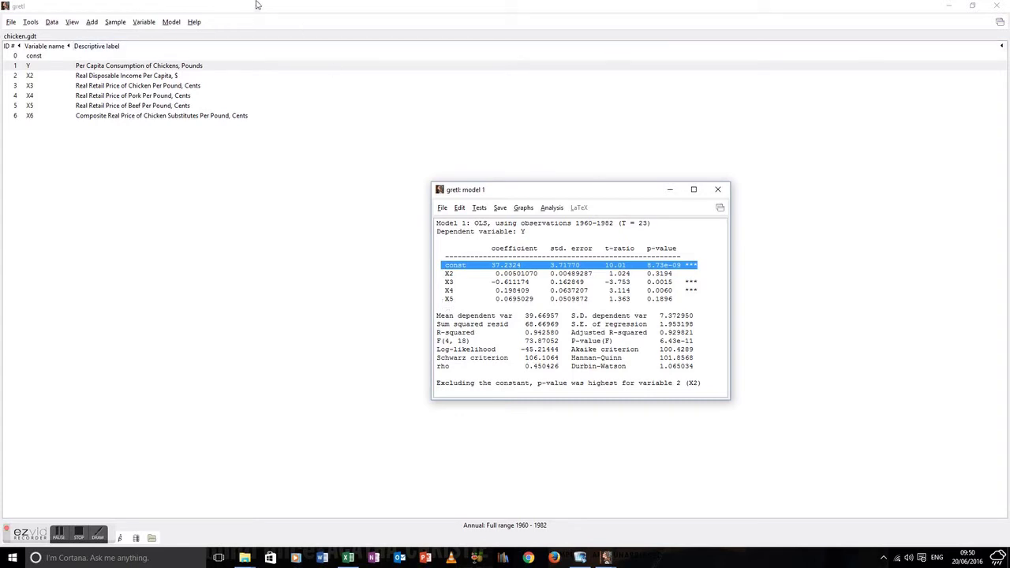
Estimate a second Ordinary Least Squares model of Y with X5 removed from the regressors
left_click(176, 24)
left_click(207, 36)
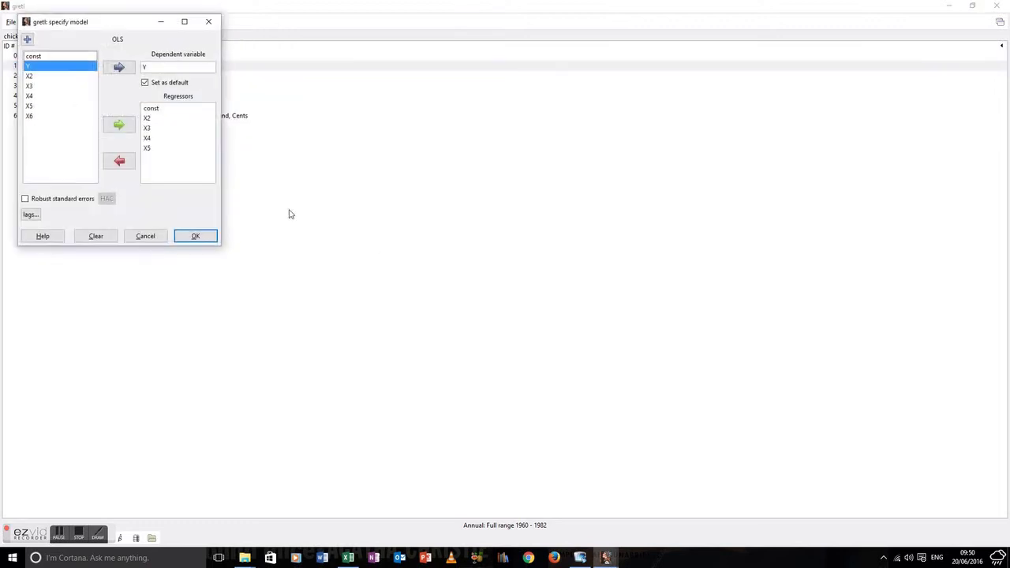
left_click(149, 148)
left_click(119, 160)
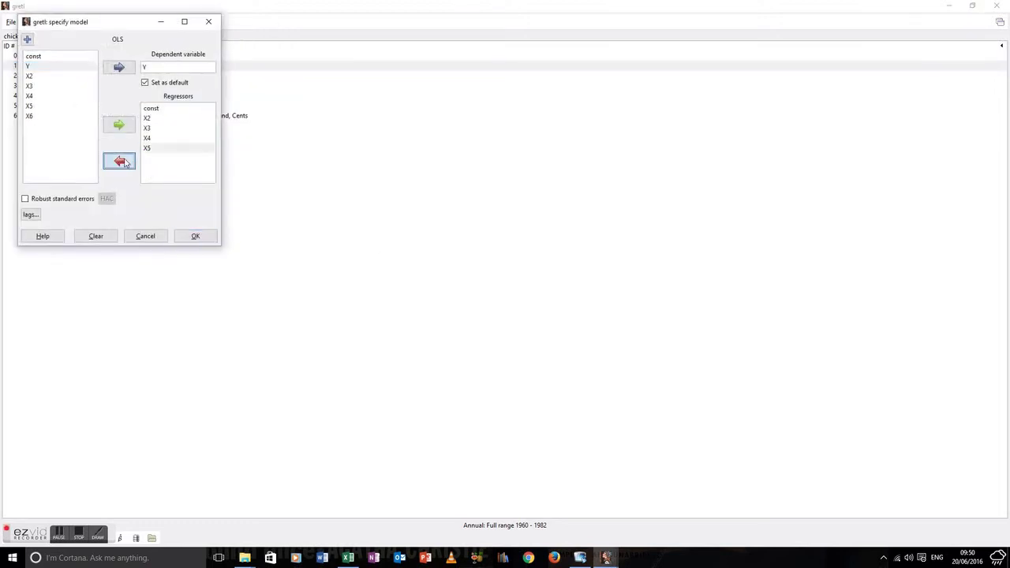
left_click(198, 237)
left_click_drag(209, 135, 636, 242)
Place model 1 beside model 2 and examine the X2, X3 and X4 coefficient rows in model 2
mouse_move(606, 558)
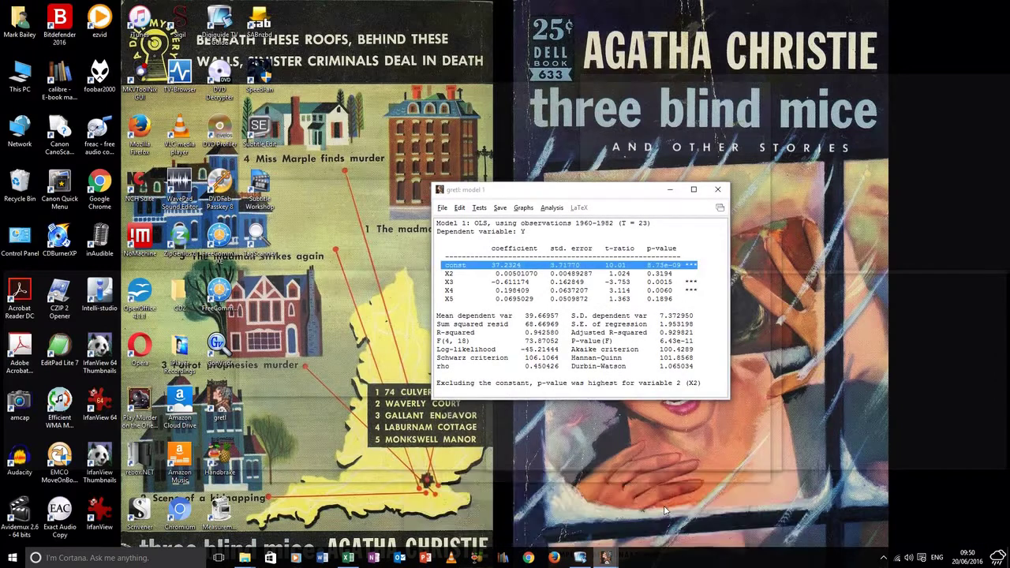
left_click(666, 511)
left_click_drag(580, 195, 307, 251)
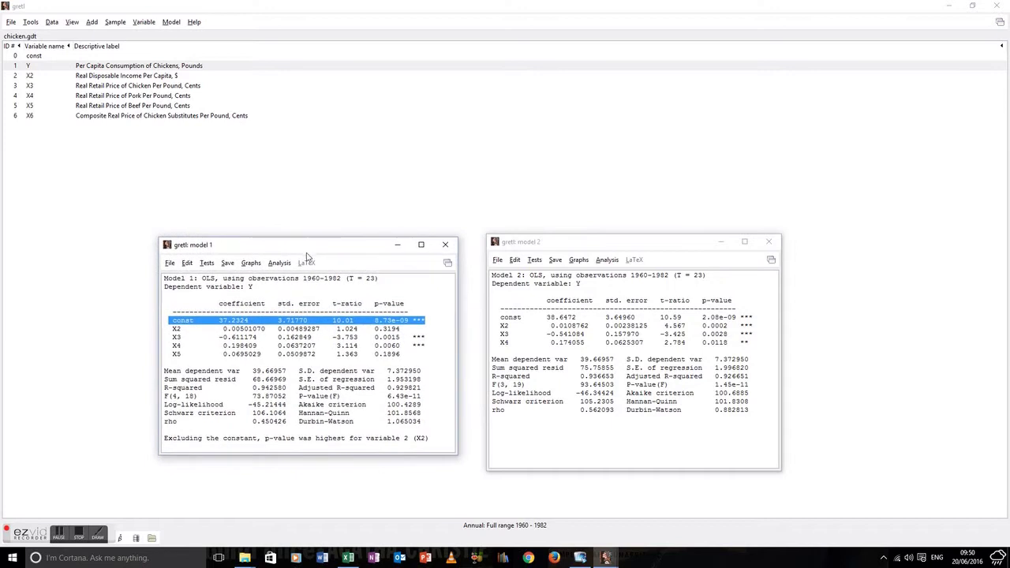
left_click(542, 429)
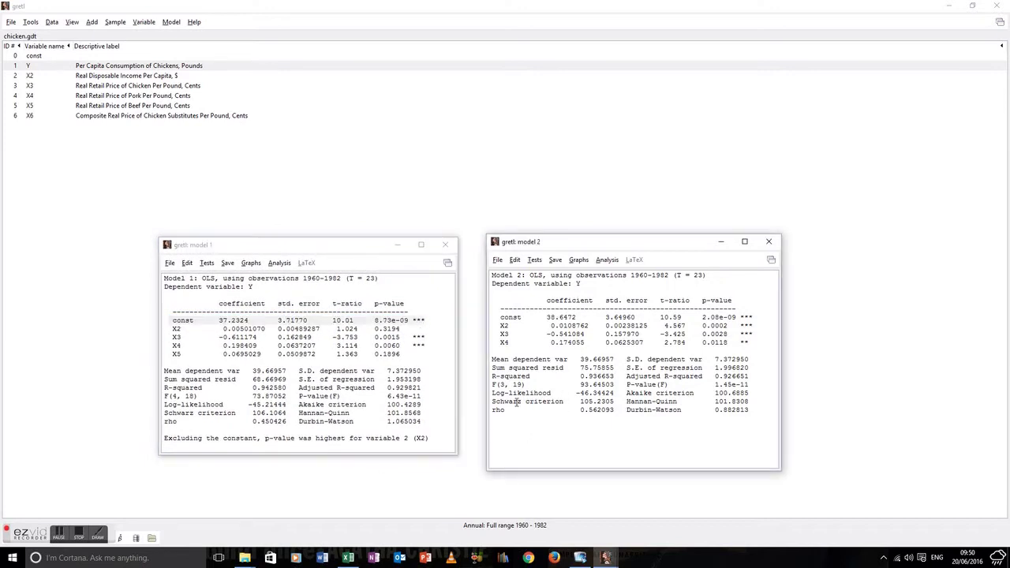
left_click_drag(751, 343, 488, 323)
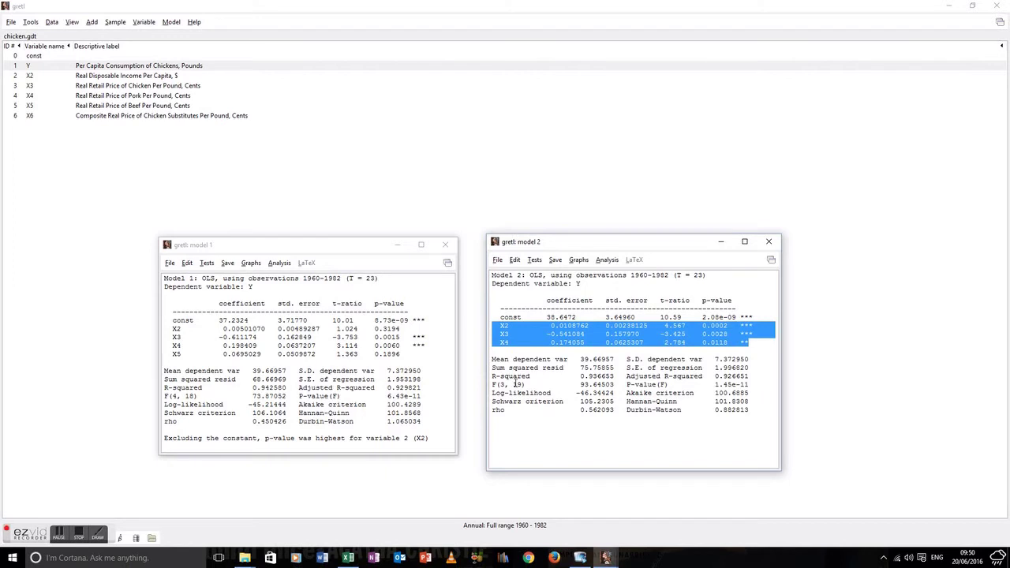
left_click(533, 427)
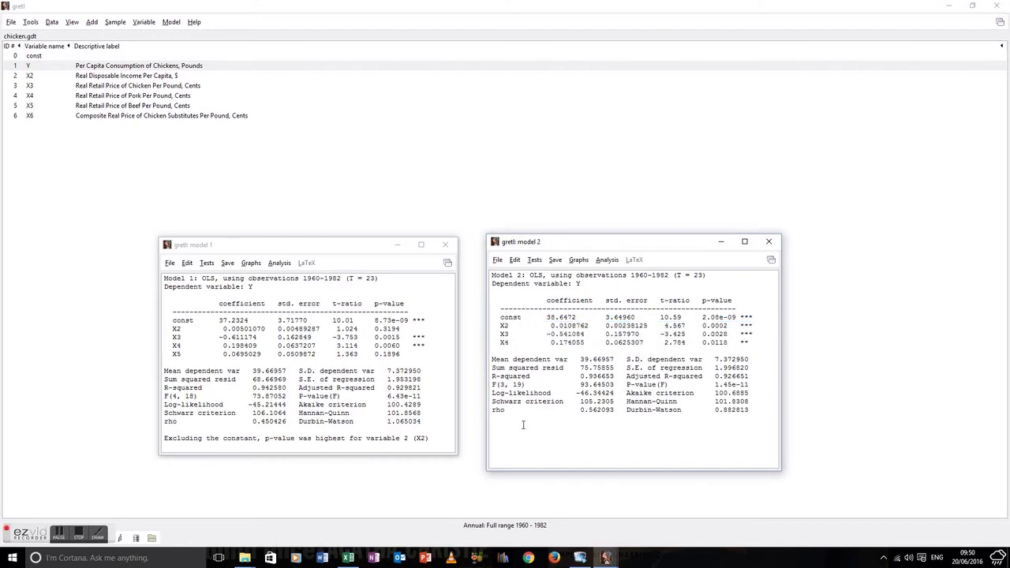
Estimate a third Ordinary Least Squares model of Y, replacing regressor X4 with X6 alongside X2 and X3
left_click(257, 118)
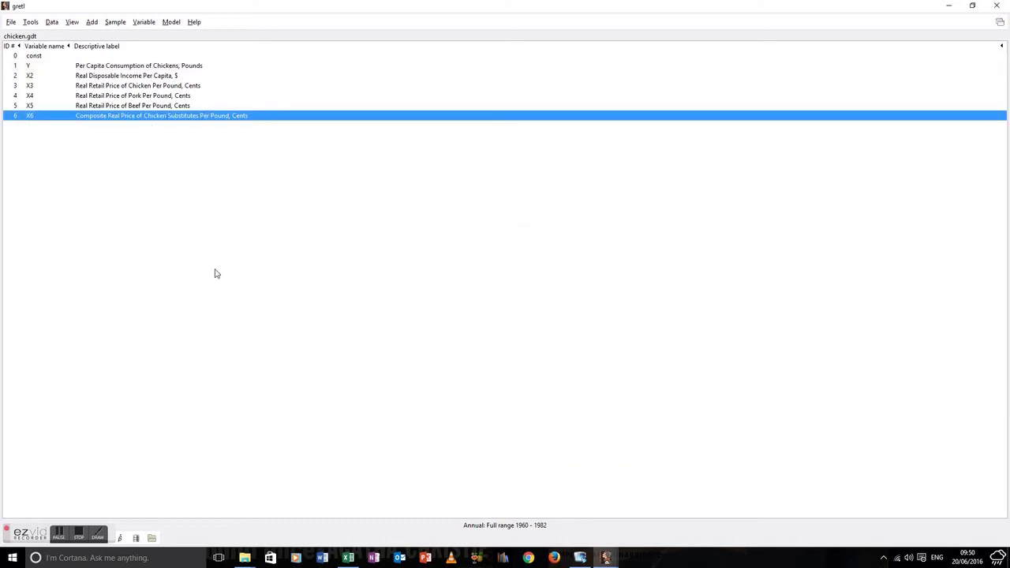
left_click(171, 22)
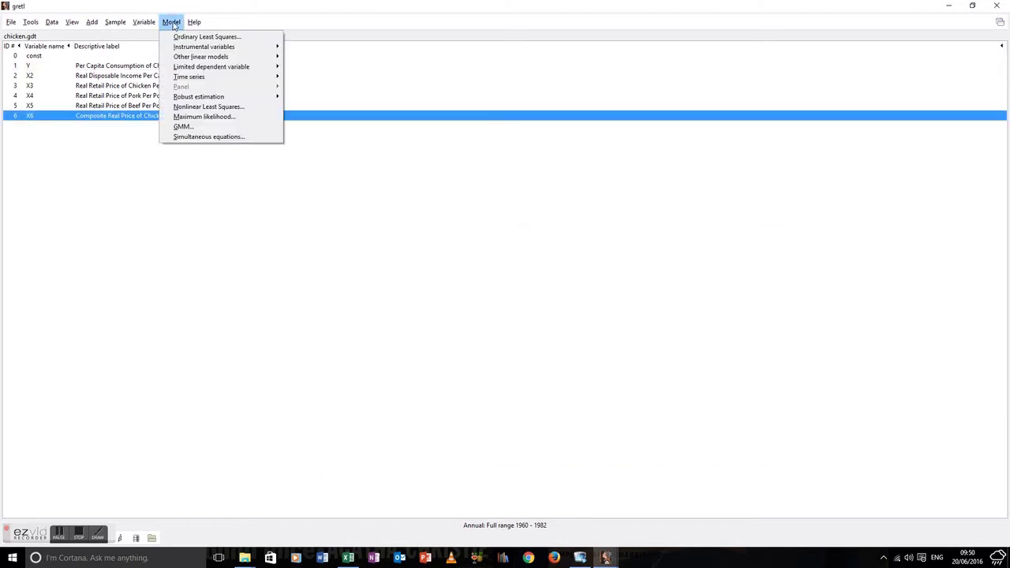
left_click(189, 37)
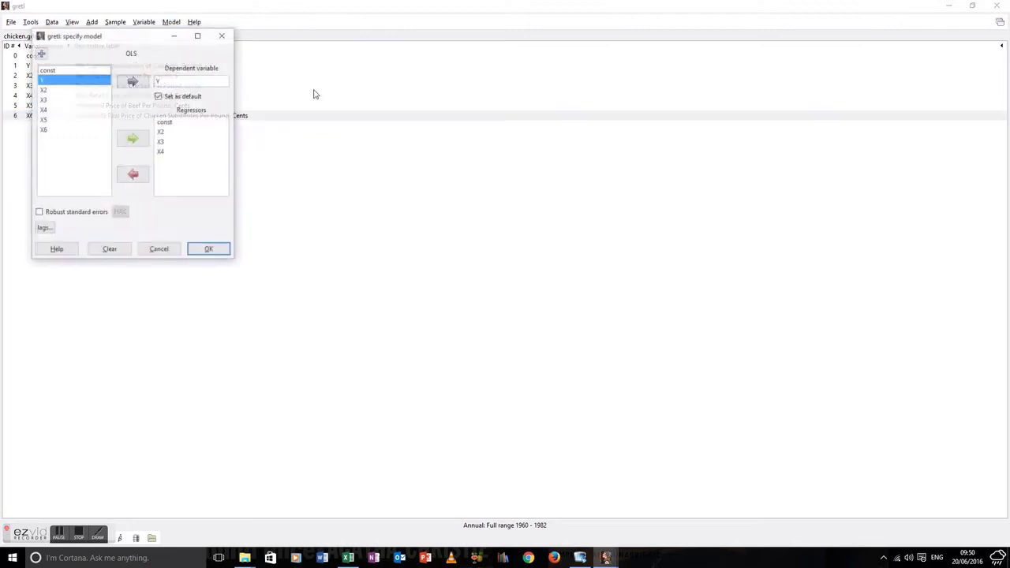
left_click(163, 143)
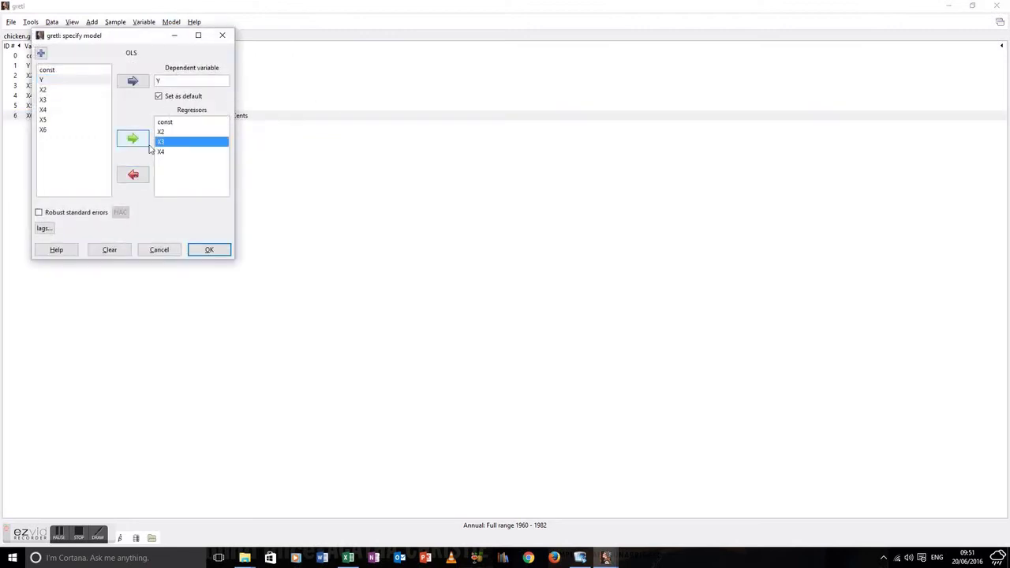
left_click(163, 151)
left_click(133, 175)
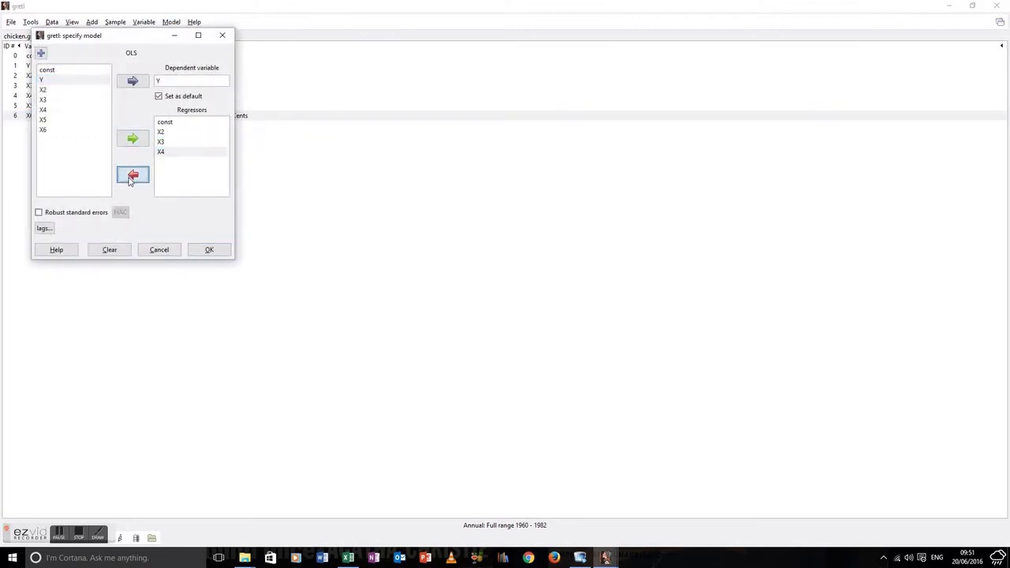
left_click(45, 129)
left_click(133, 138)
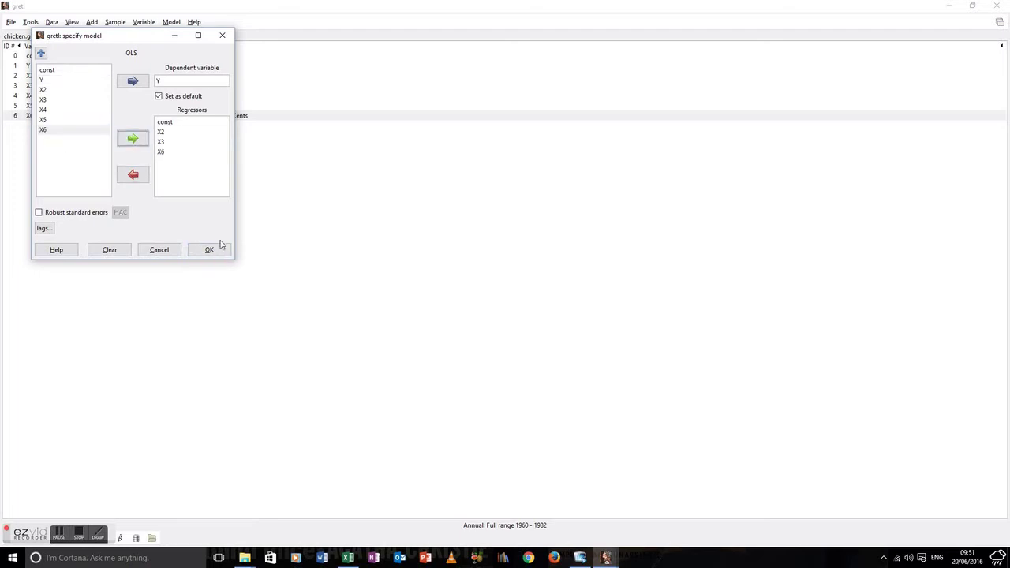
left_click(213, 252)
left_click_drag(173, 163, 511, 225)
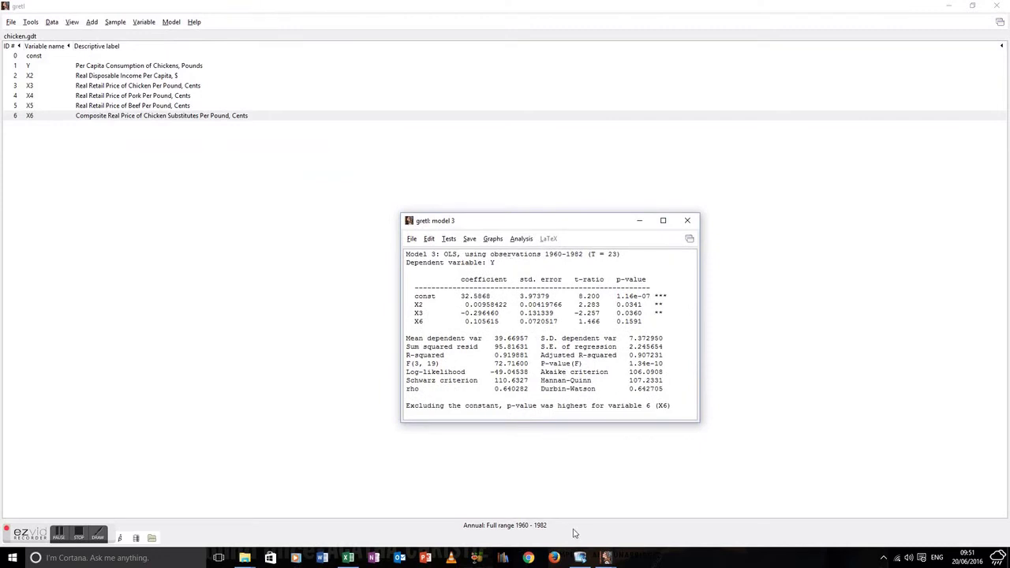
Bring up the model 2 output and arrange it side by side with model 3
mouse_move(606, 559)
left_click(632, 513)
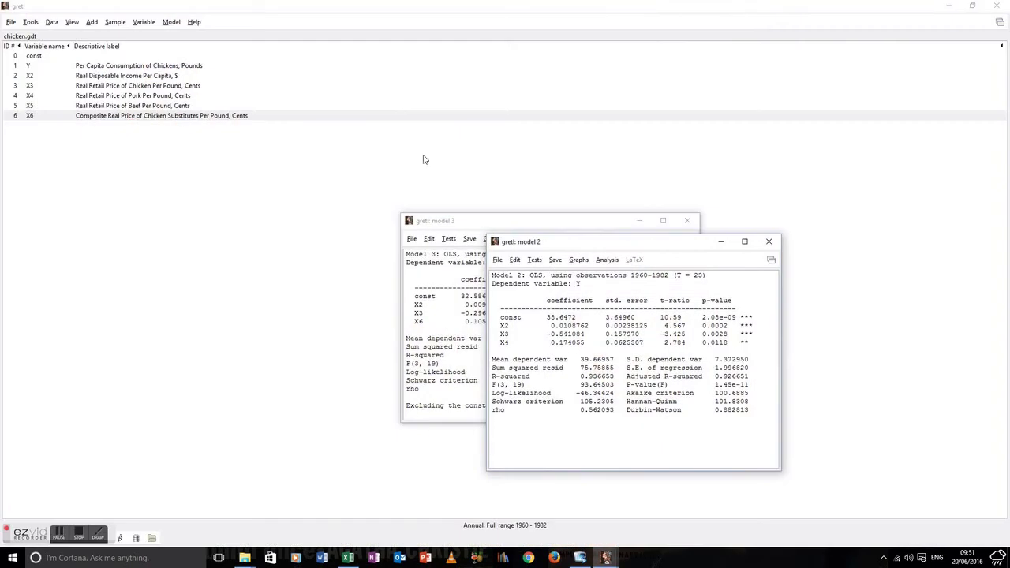
left_click_drag(474, 214, 802, 238)
left_click_drag(627, 241, 337, 229)
left_click_drag(772, 230, 584, 251)
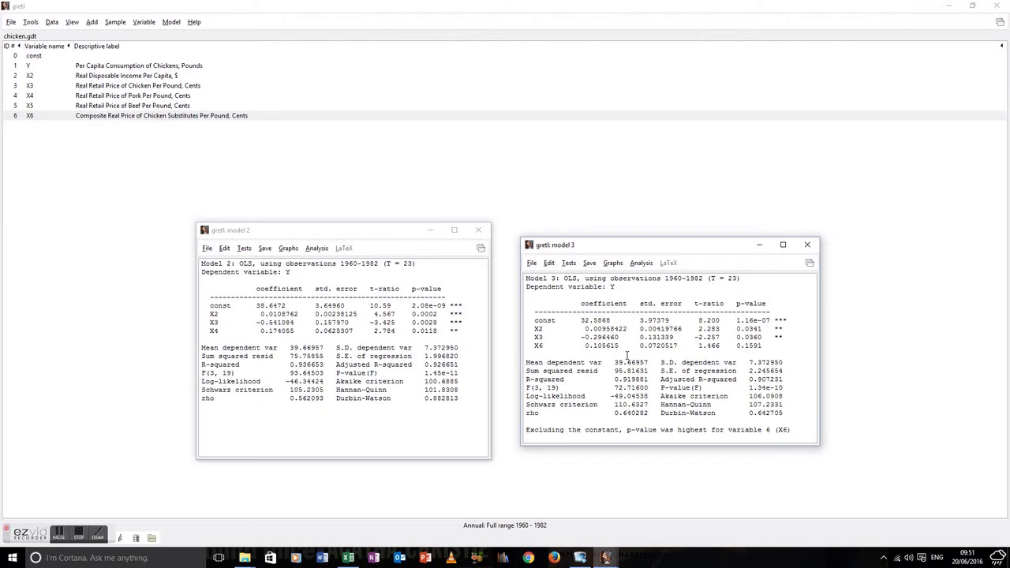
Compare the X3 coefficient rows and Durbin-Watson statistics of models 2 and 3, and close model 3
left_click_drag(791, 340, 528, 341)
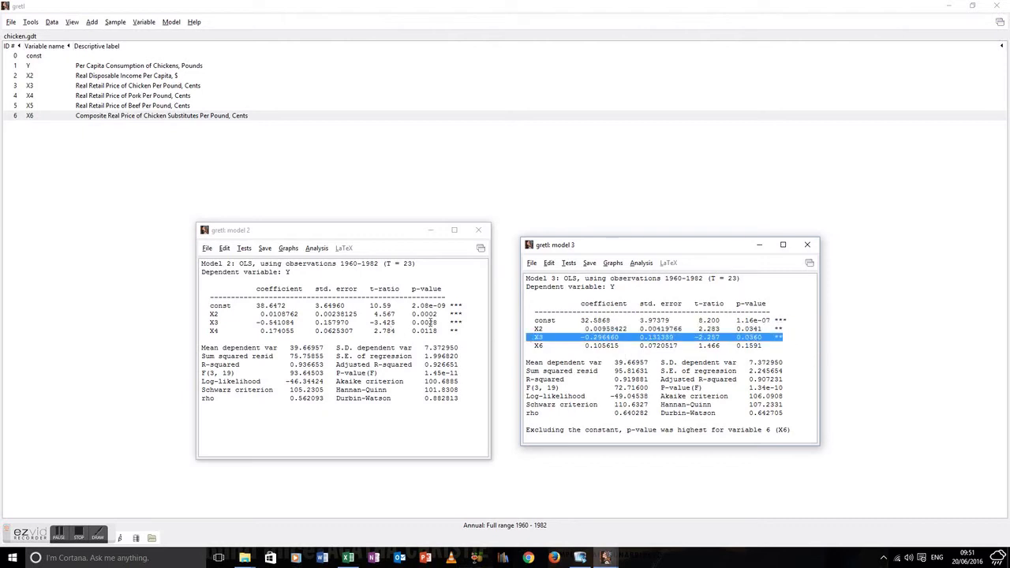
left_click_drag(462, 324, 200, 322)
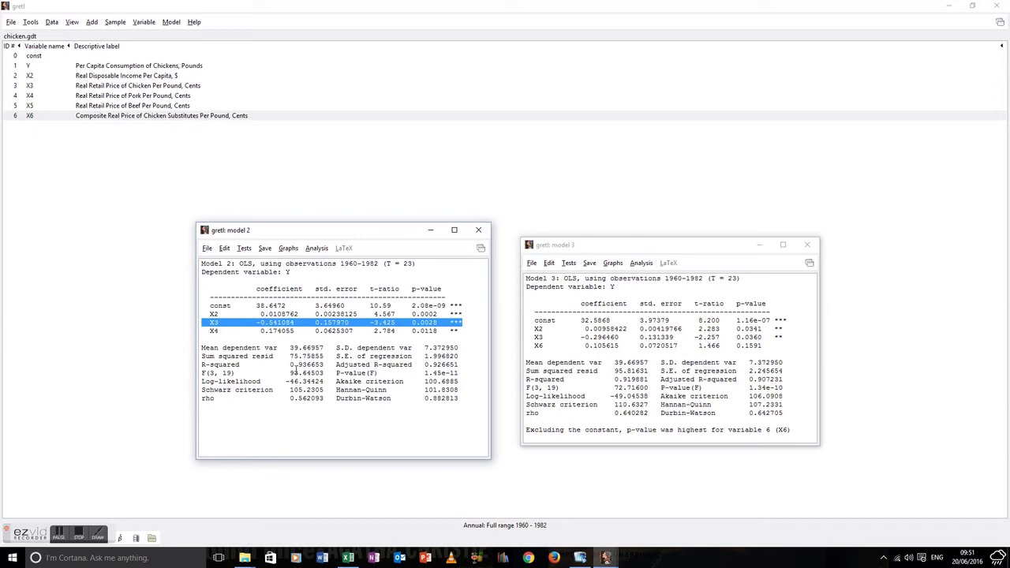
left_click_drag(786, 416, 656, 415)
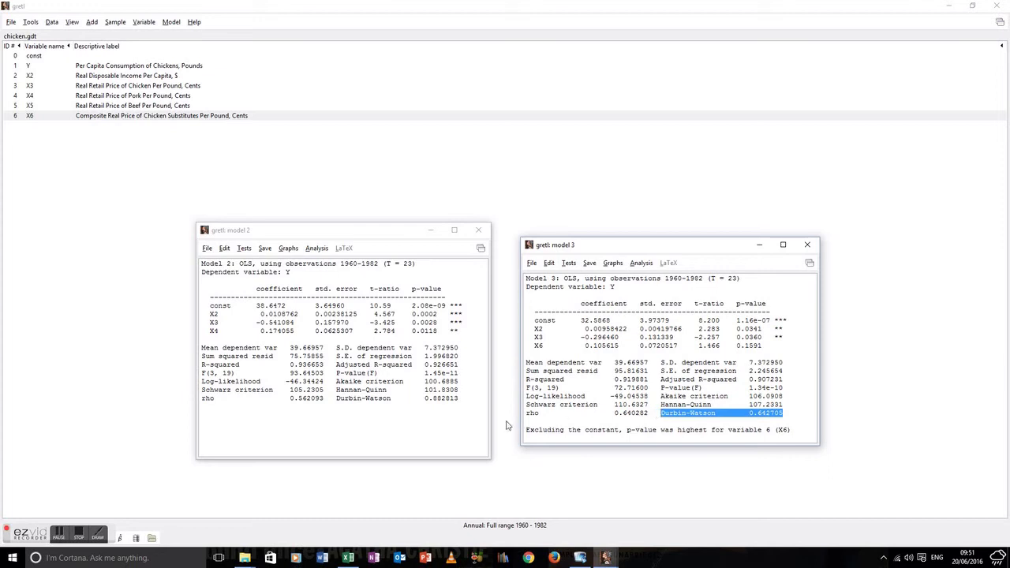
left_click_drag(461, 399, 338, 399)
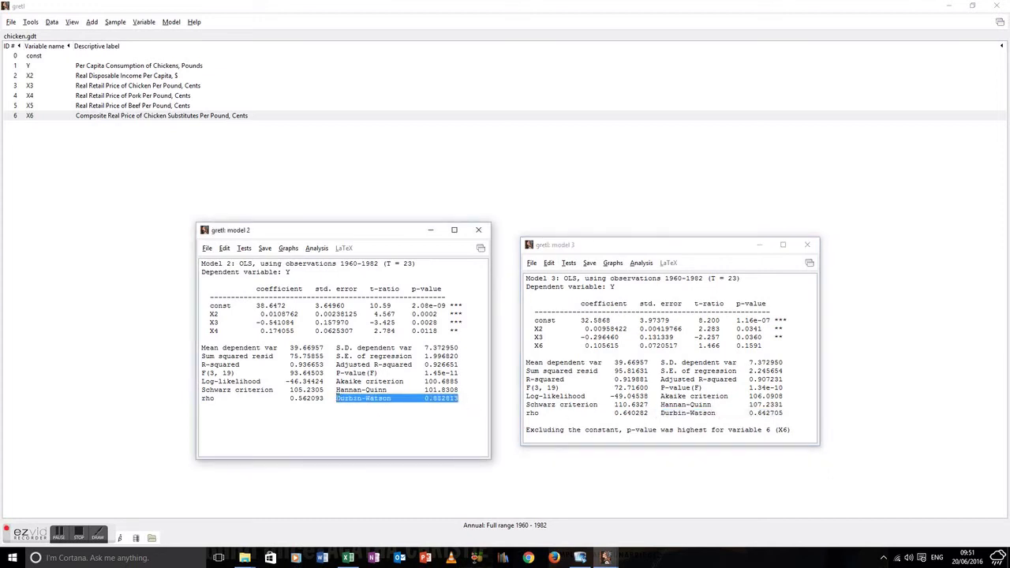
left_click(807, 245)
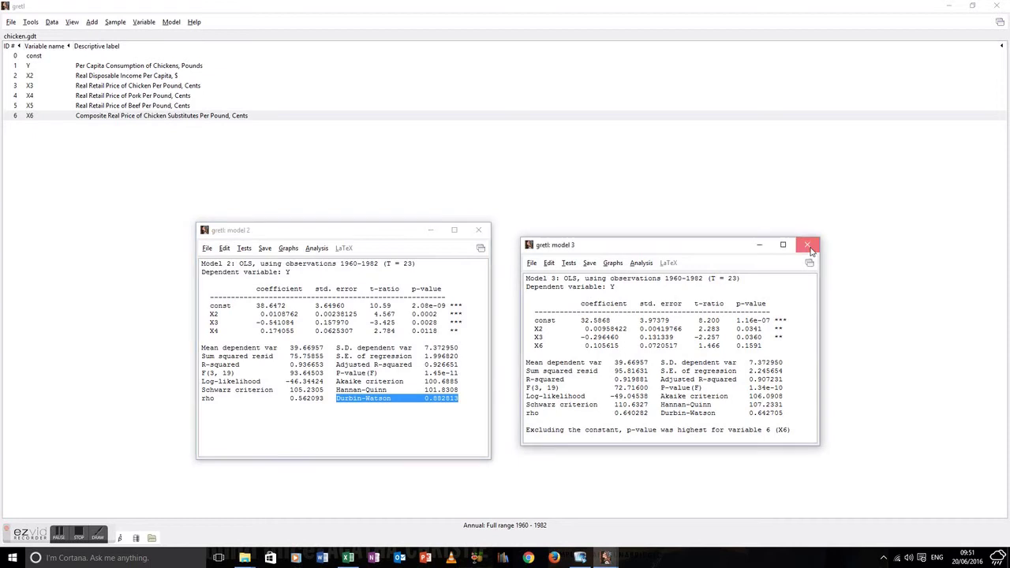
Estimate an Ordinary Least Squares model of Y on X2, X3 and X4, replacing regressor X6 with X4
left_click(172, 22)
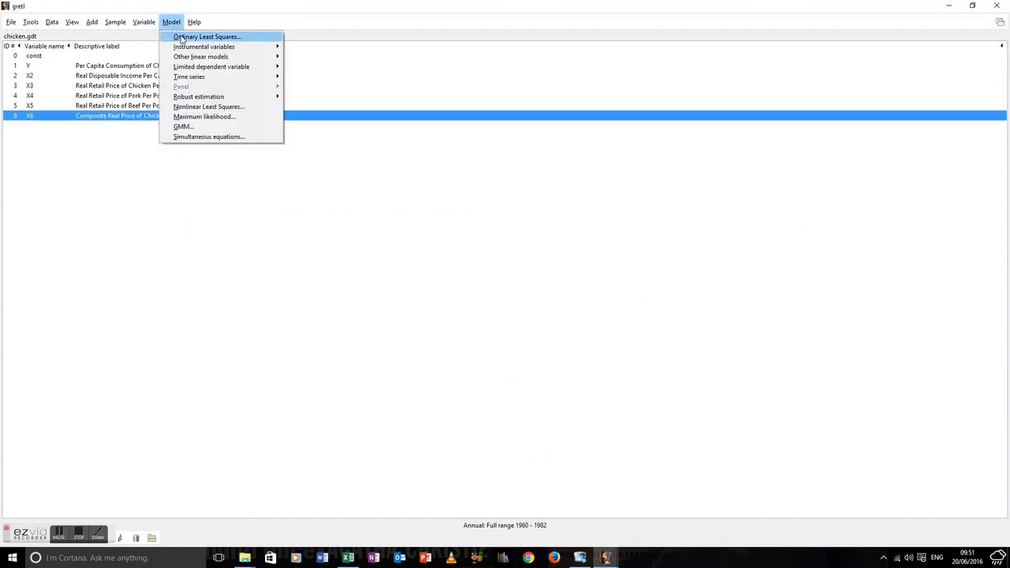
left_click(178, 36)
left_click(188, 180)
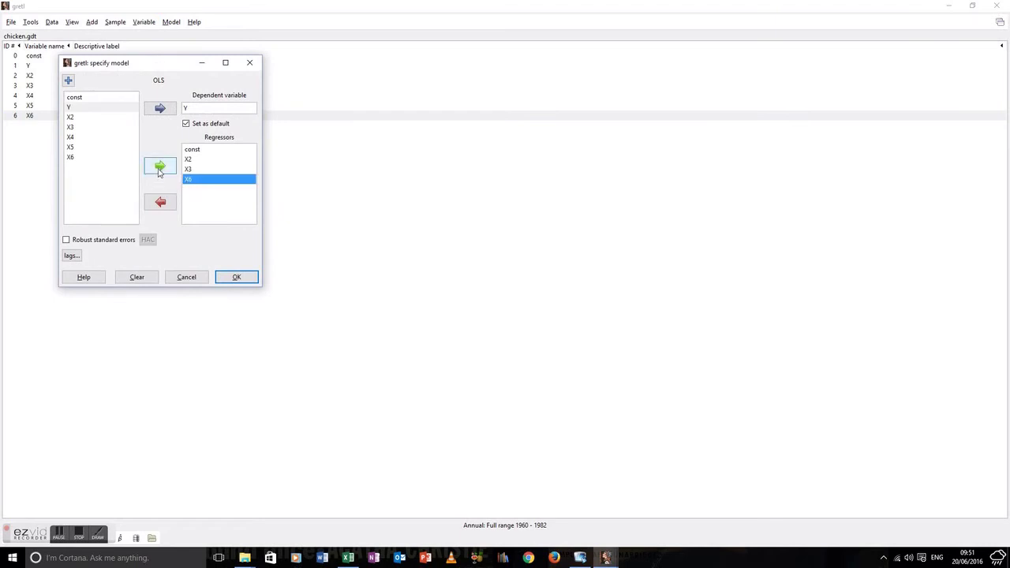
left_click(160, 202)
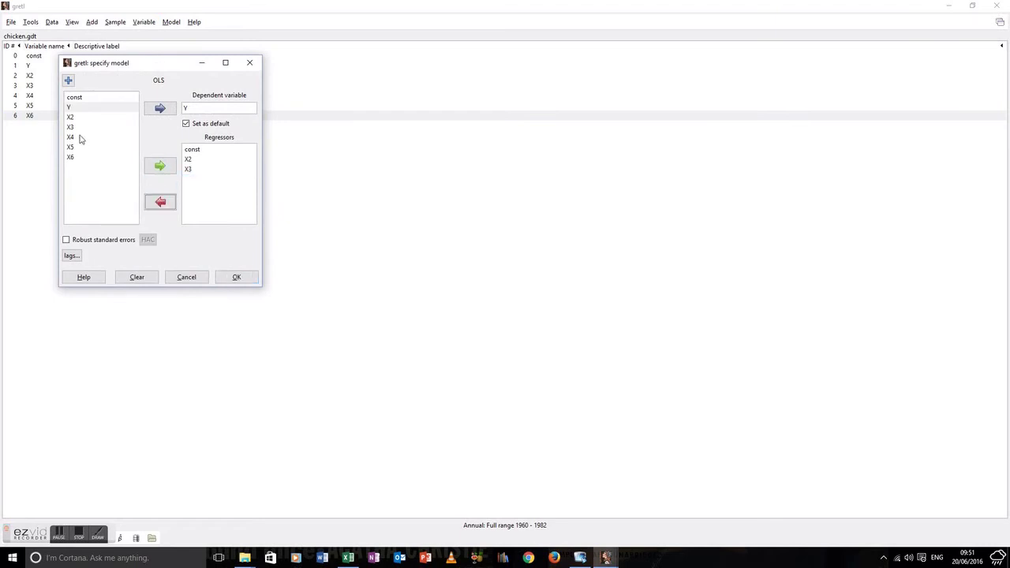
left_click(81, 138)
left_click(161, 166)
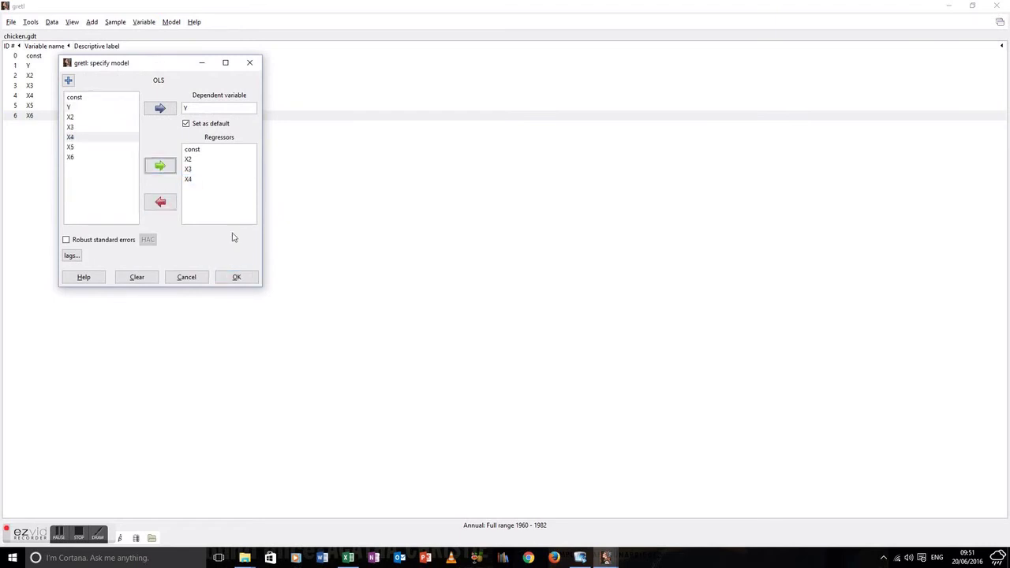
left_click(236, 277)
left_click_drag(197, 171, 528, 174)
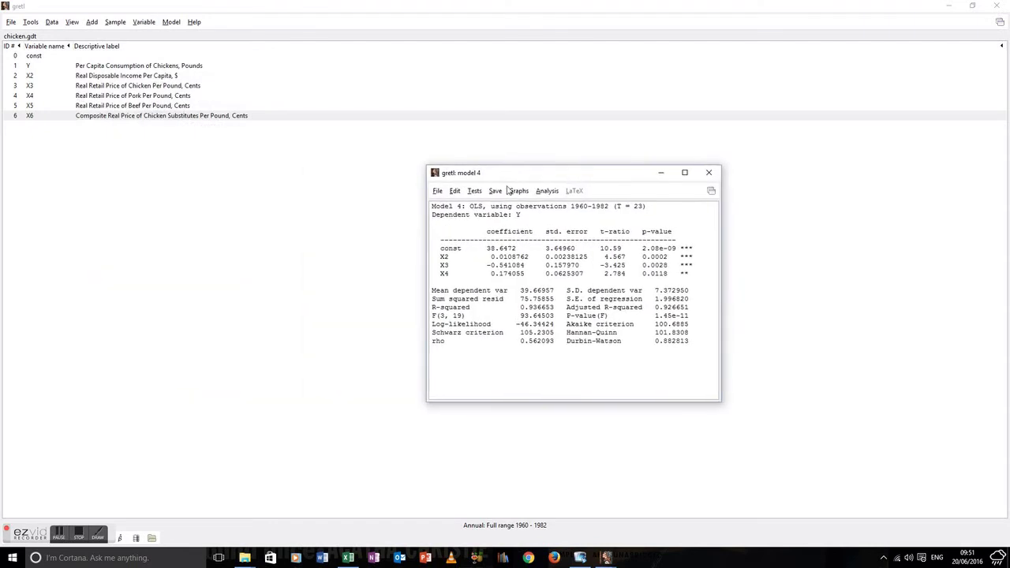
Run the autocorrelation test on model 4 with lag order 1, examine the uhat_1 row and close the test output
left_click(475, 192)
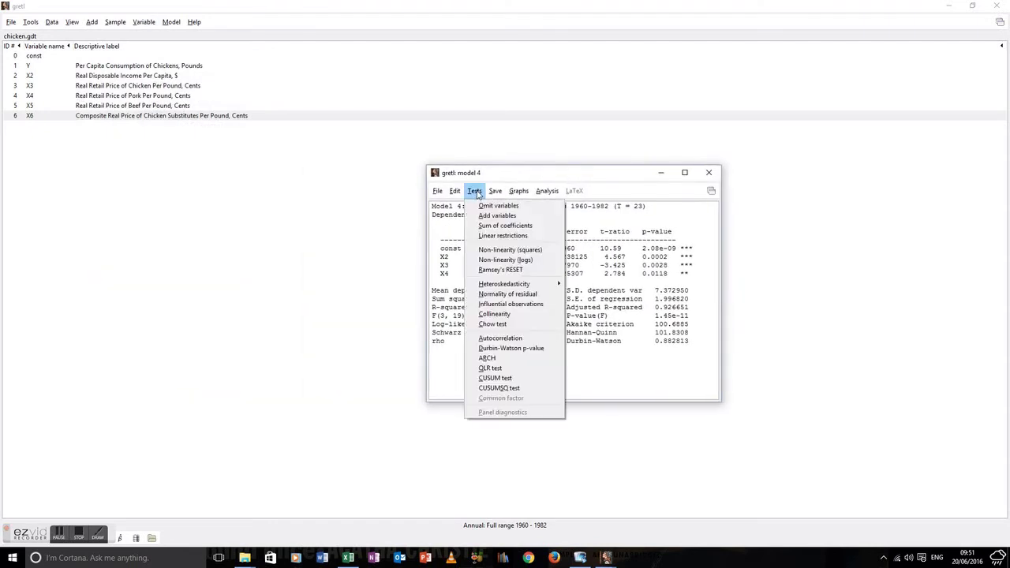
left_click(481, 340)
left_click(504, 363)
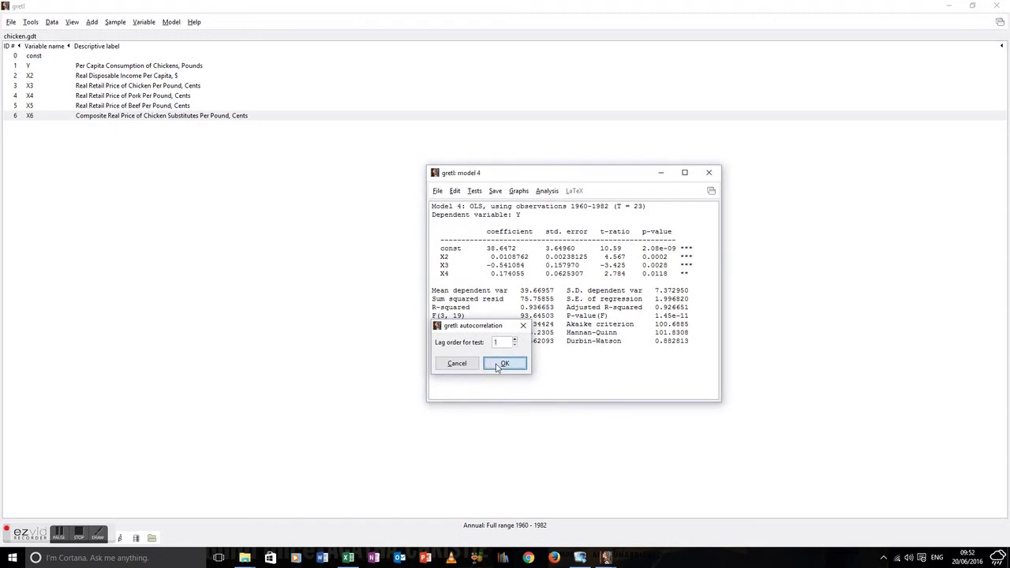
left_click_drag(621, 381, 353, 377)
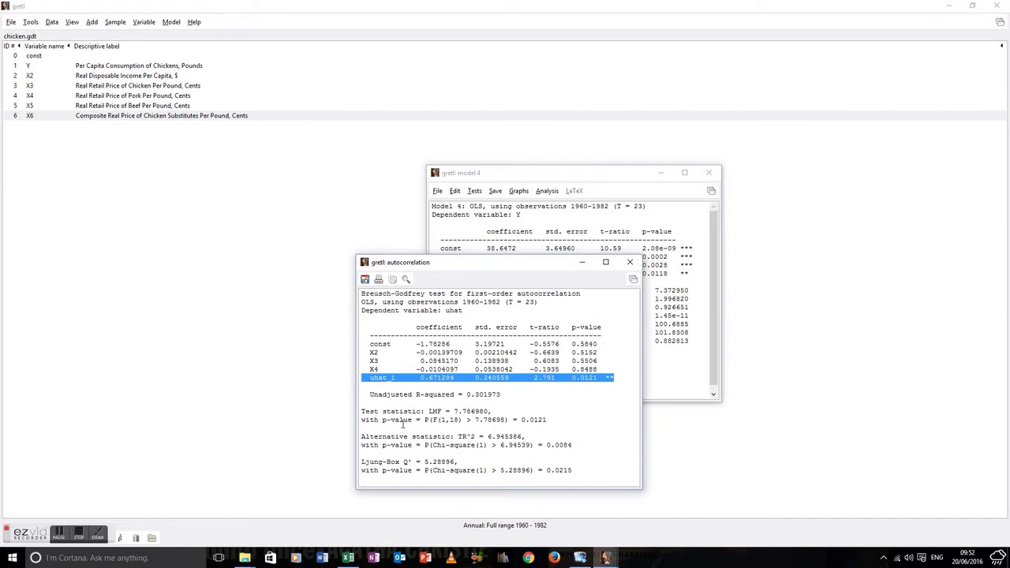
left_click(628, 264)
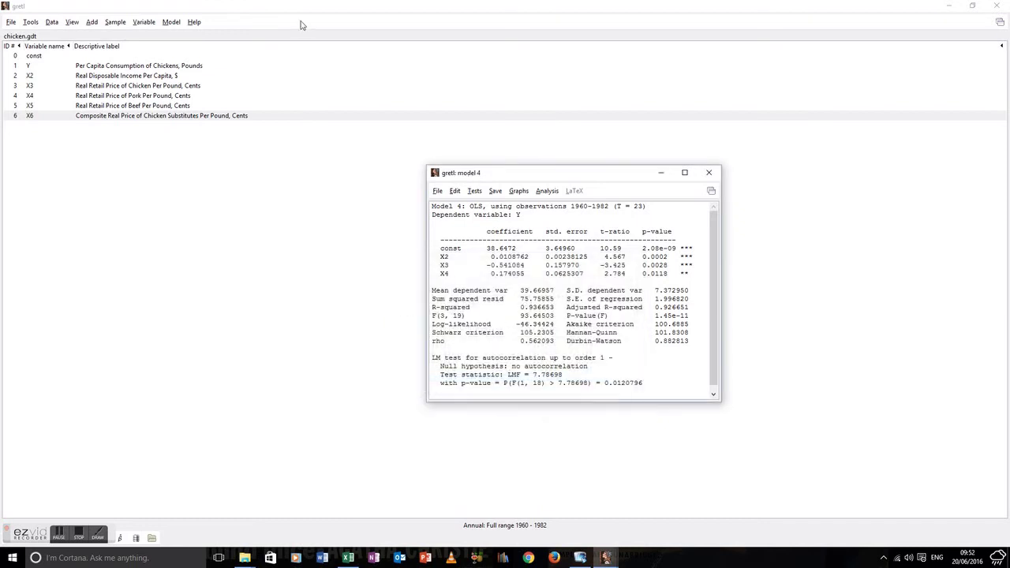
Estimate an AR(1) time series model of Y on X2, X3 and X4 using the Cochrane-Orcutt method
left_click(176, 23)
mouse_move(194, 82)
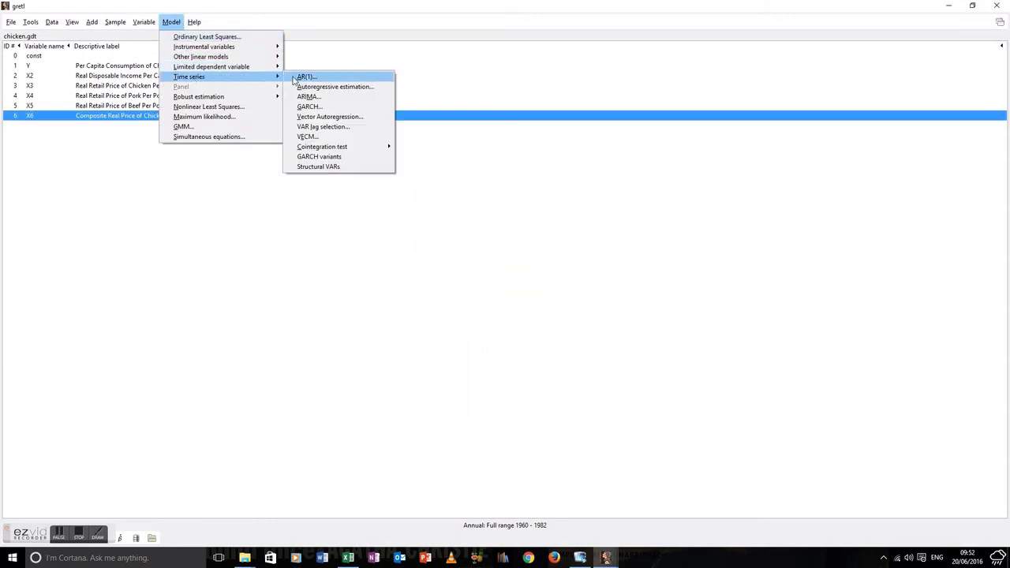
left_click(294, 78)
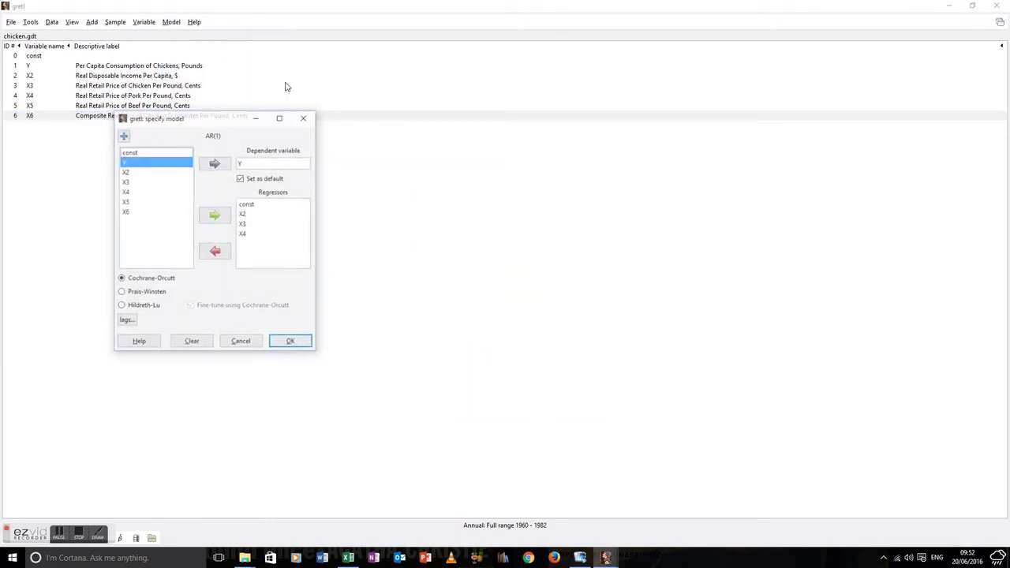
left_click(288, 342)
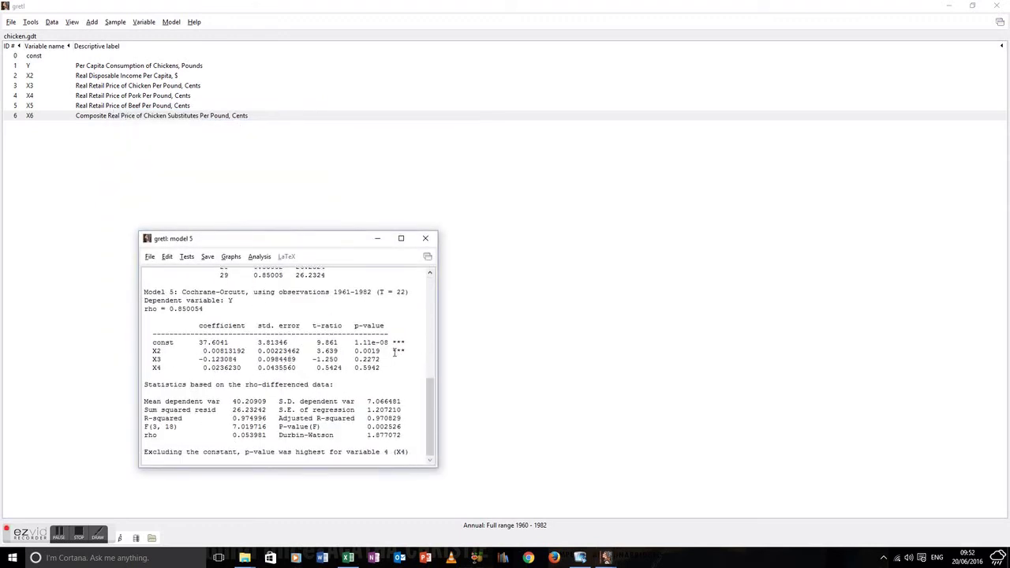
Examine the significance of the const and X2 rows in the Cochrane-Orcutt output, and close model 5
left_click_drag(407, 350, 145, 343)
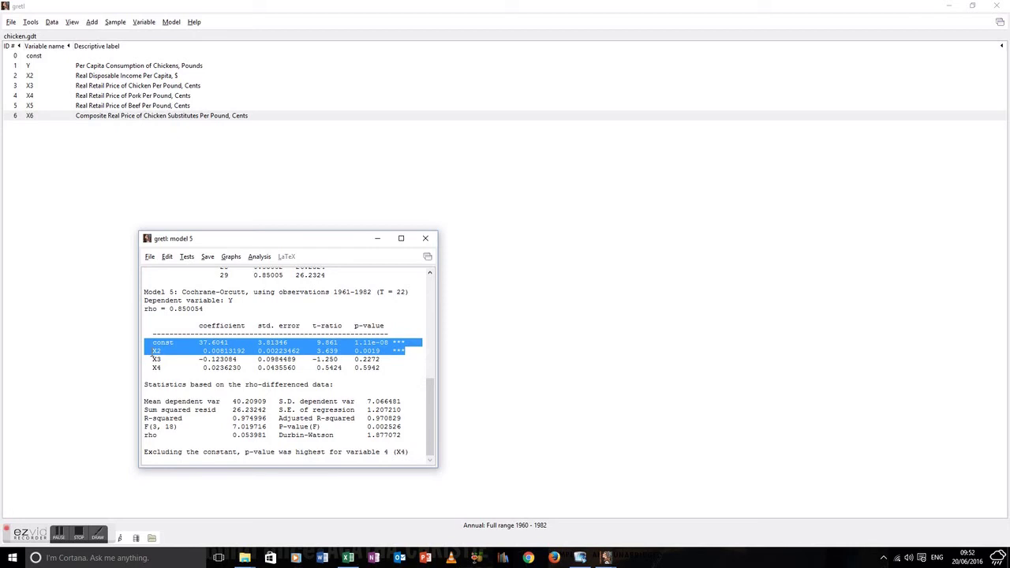
left_click(386, 363)
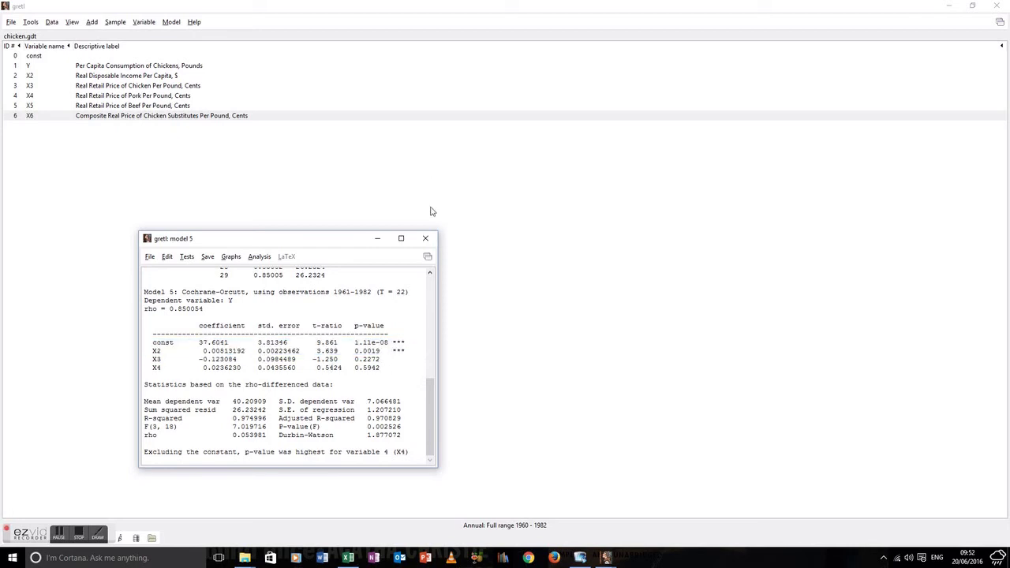
left_click(426, 238)
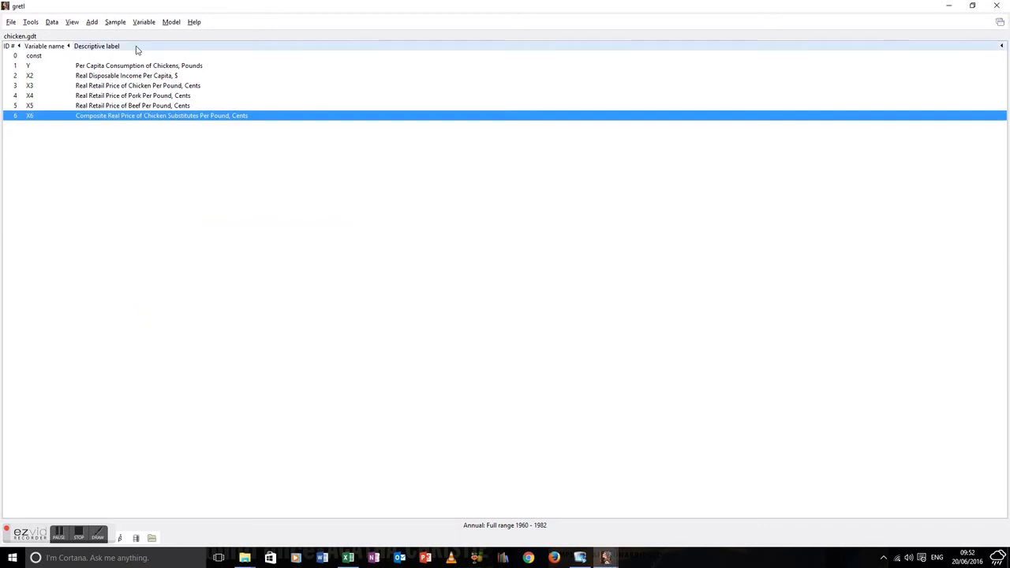
Add a time trend variable to the dataset and estimate an OLS model of Y on X2, X3, X4 and time
left_click(94, 22)
left_click(112, 121)
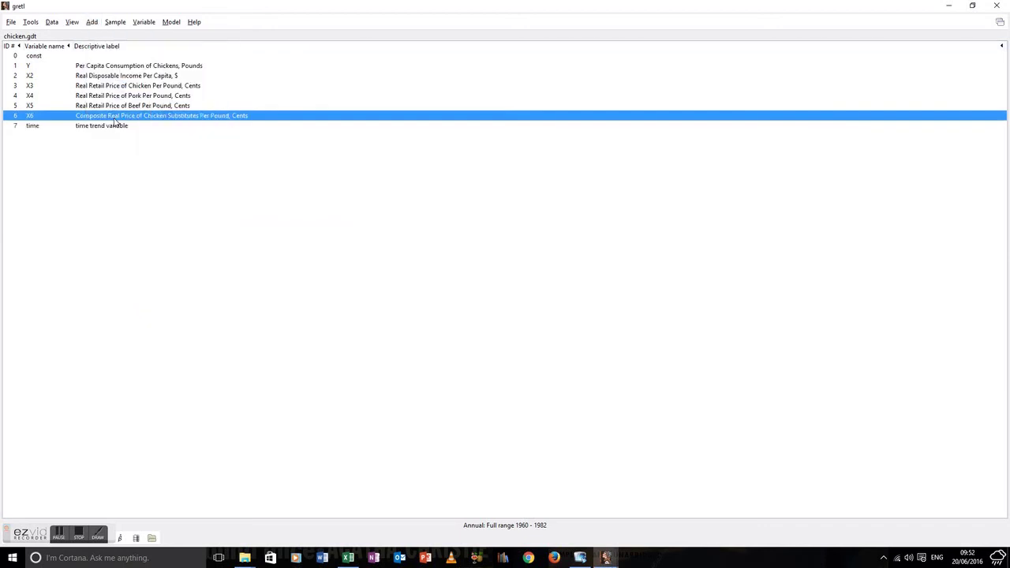
left_click(171, 22)
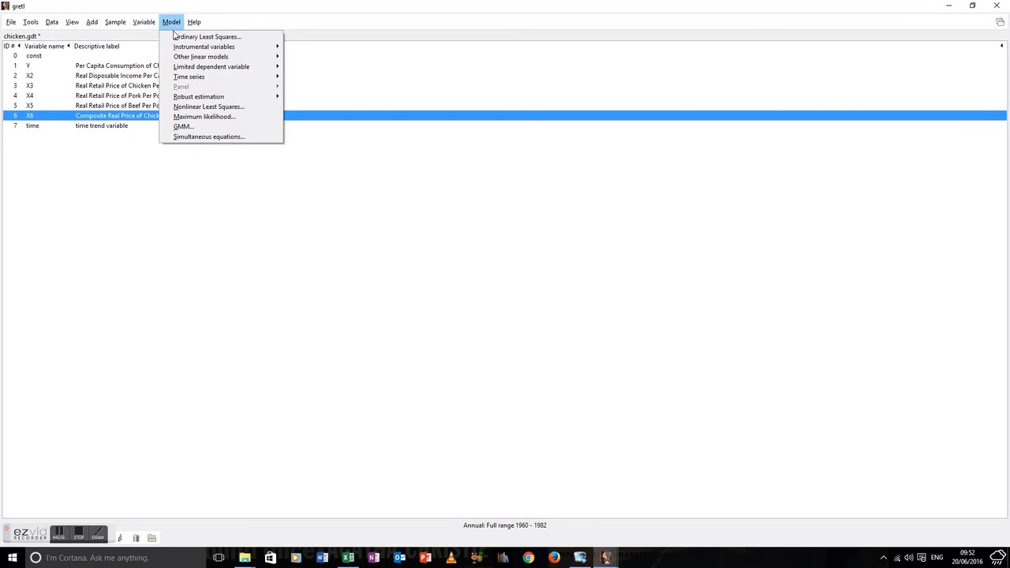
left_click(176, 37)
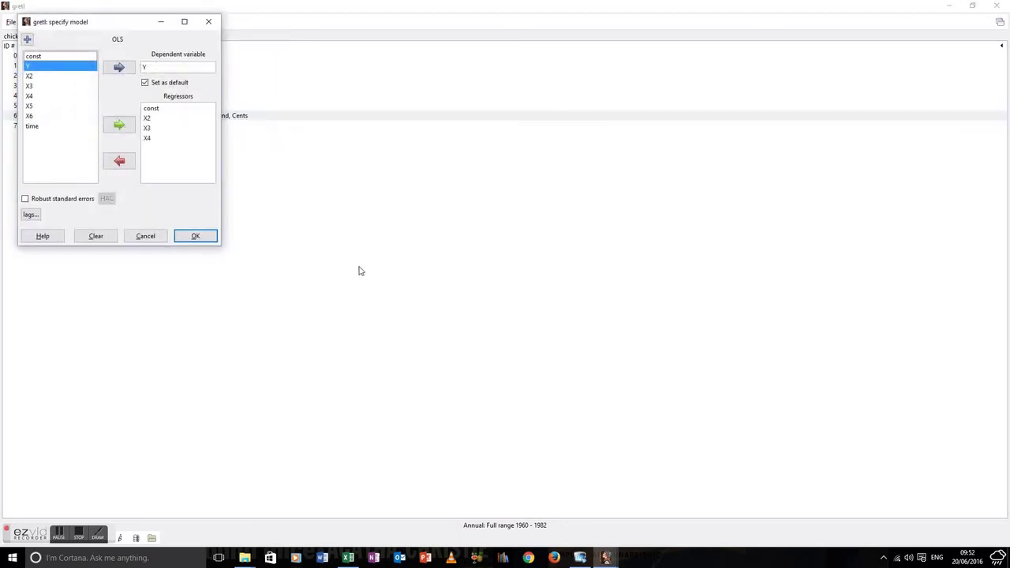
left_click(35, 126)
left_click(117, 124)
left_click(195, 236)
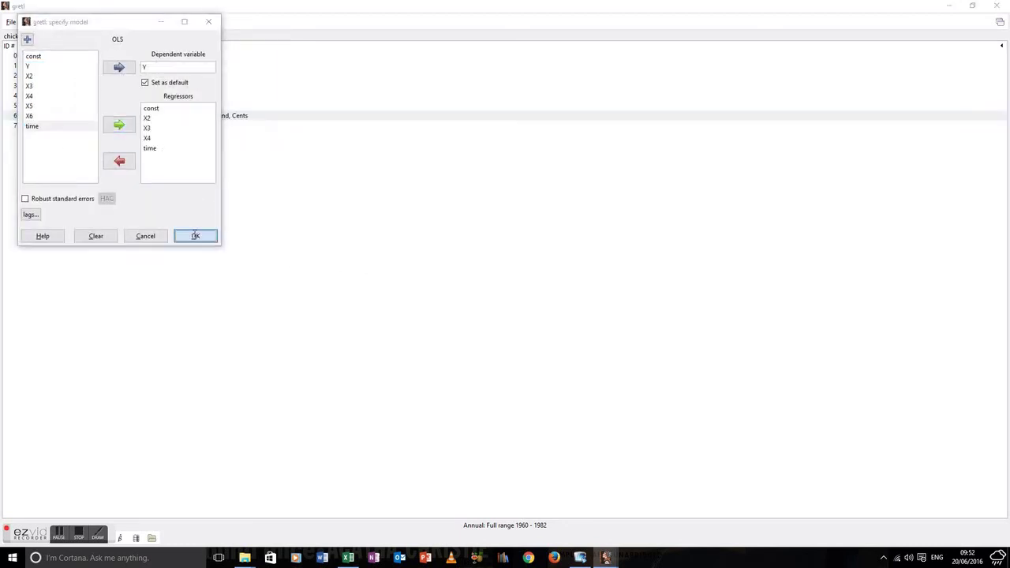
left_click_drag(229, 150, 567, 234)
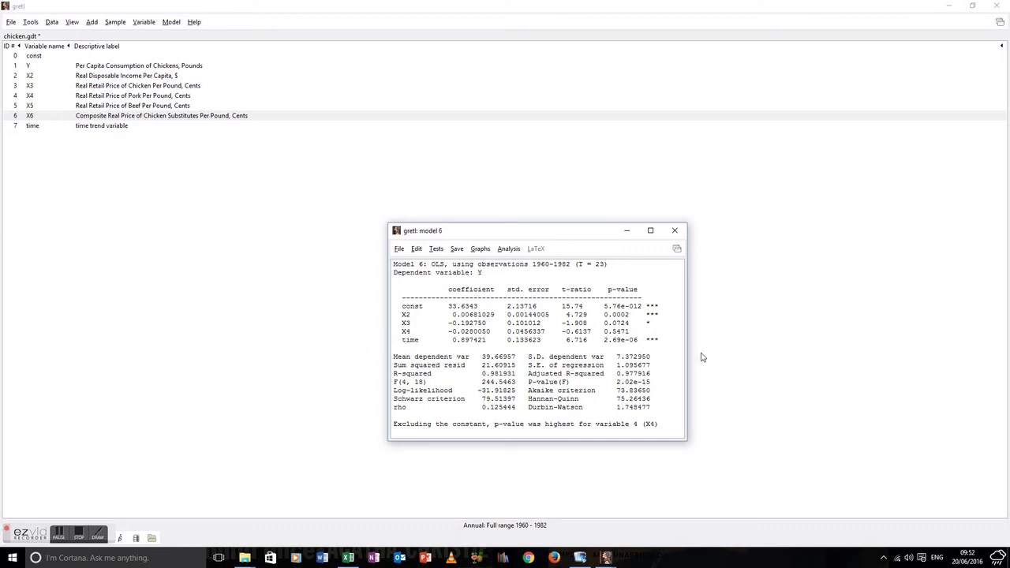
Estimate the OLS model of Y on X2, X3 and time without X4, and examine its Durbin-Watson statistic
left_click(172, 22)
left_click(197, 37)
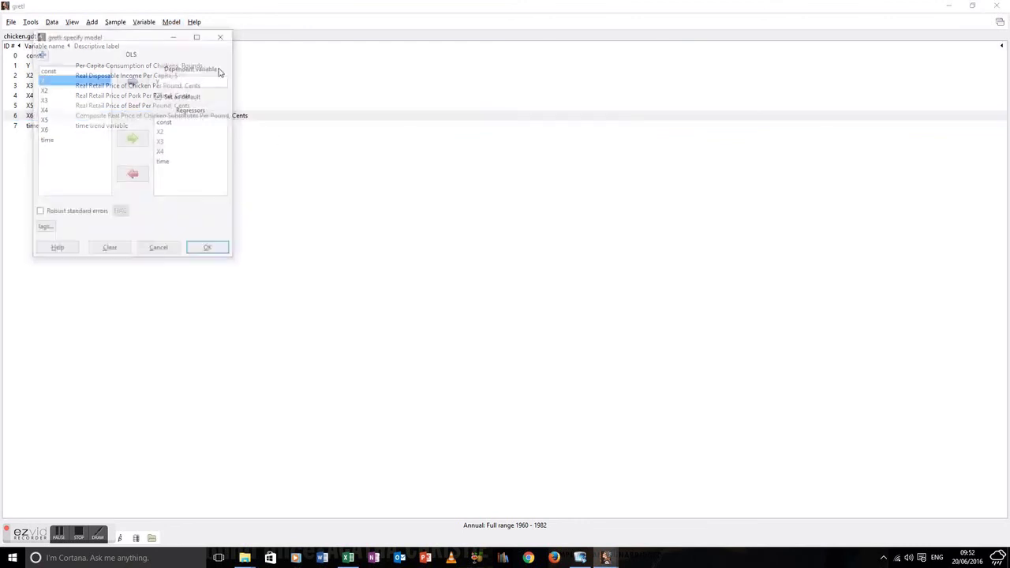
left_click(160, 152)
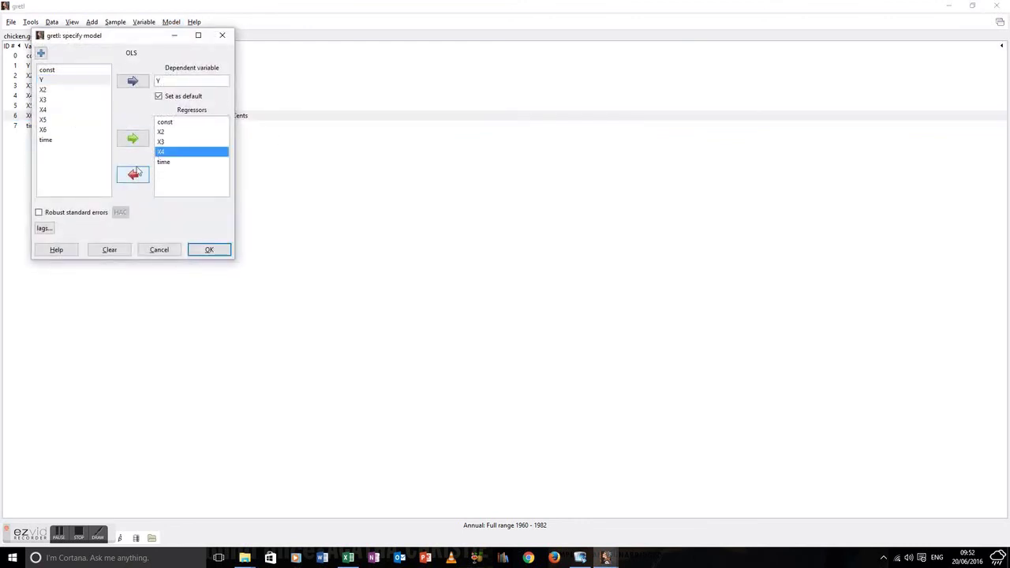
left_click(134, 176)
left_click(207, 251)
left_click_drag(229, 150, 520, 233)
left_click_drag(620, 404, 486, 404)
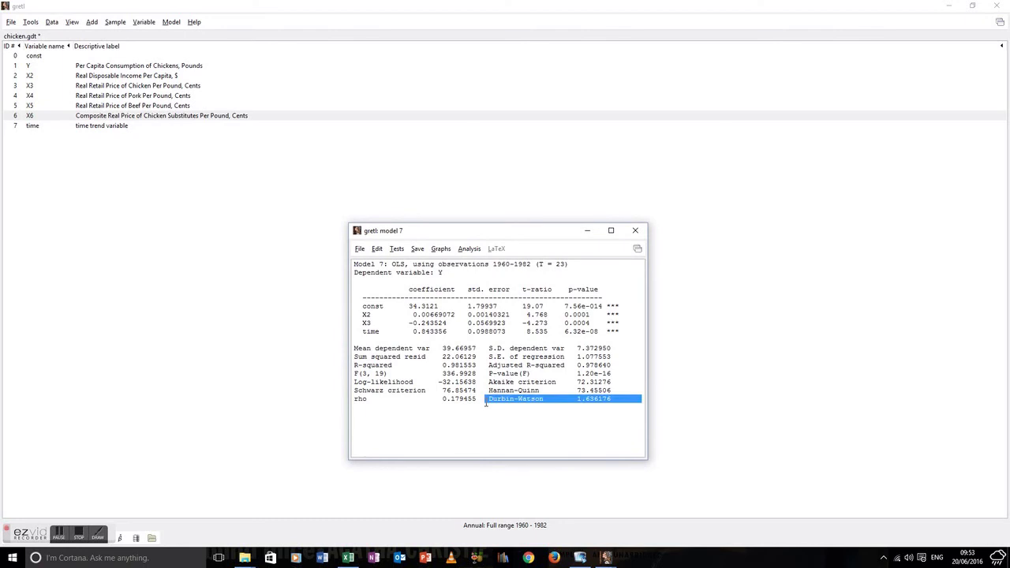
Run the autocorrelation test on model 7 with lag order 1 and arrange its output beside the model output
left_click(395, 250)
left_click(406, 397)
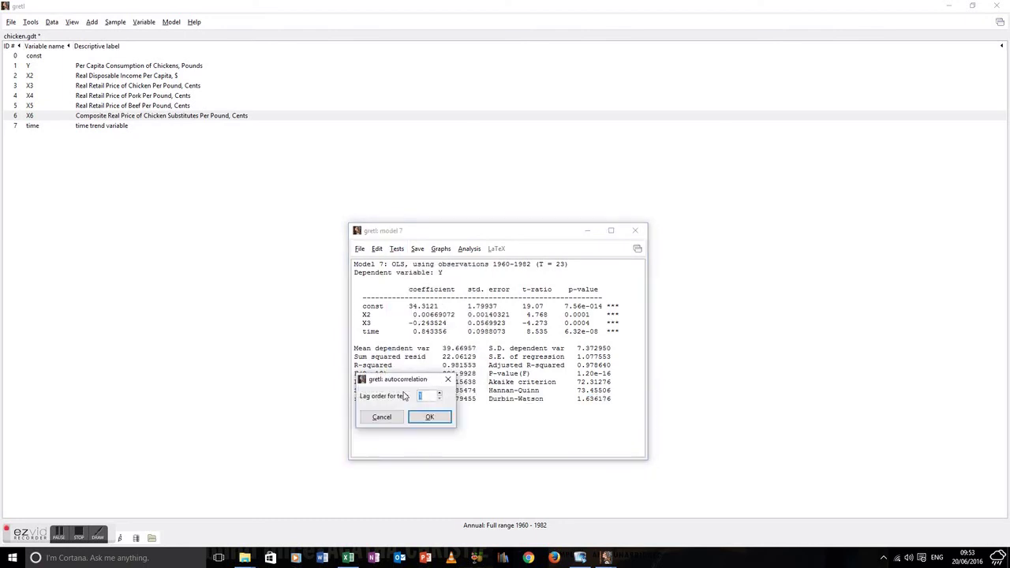
left_click(420, 415)
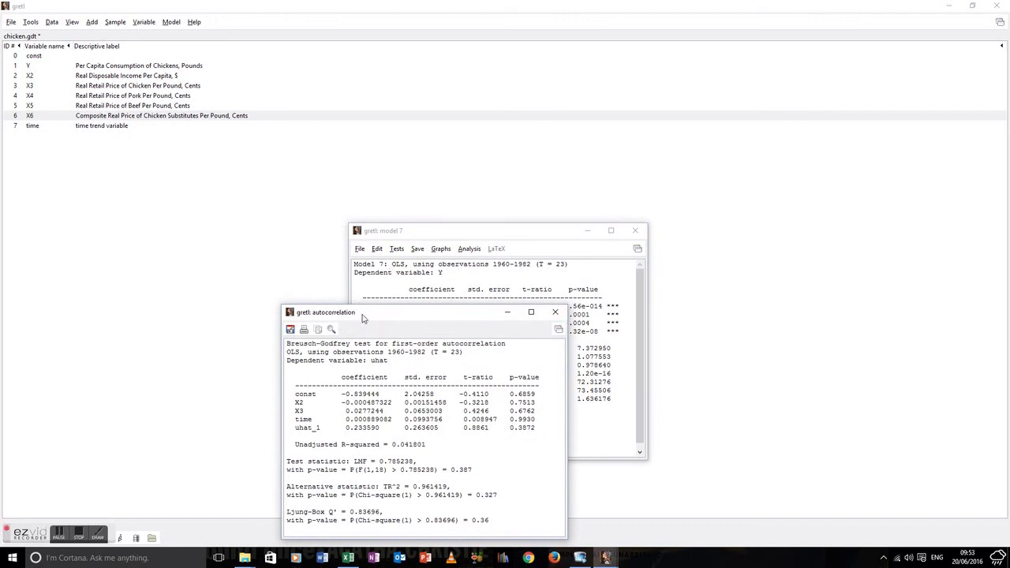
left_click_drag(362, 316, 174, 185)
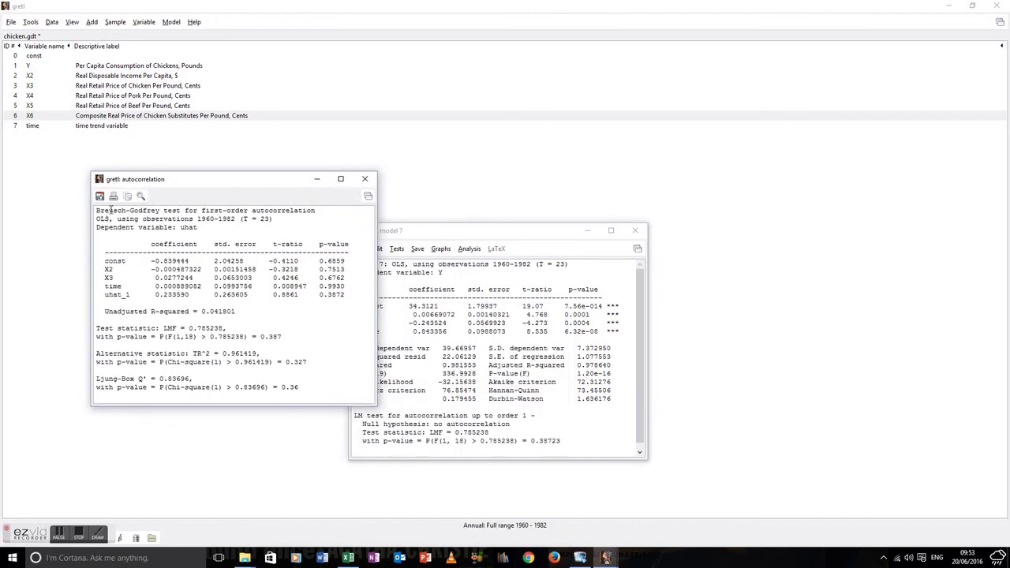
left_click_drag(456, 235, 435, 172)
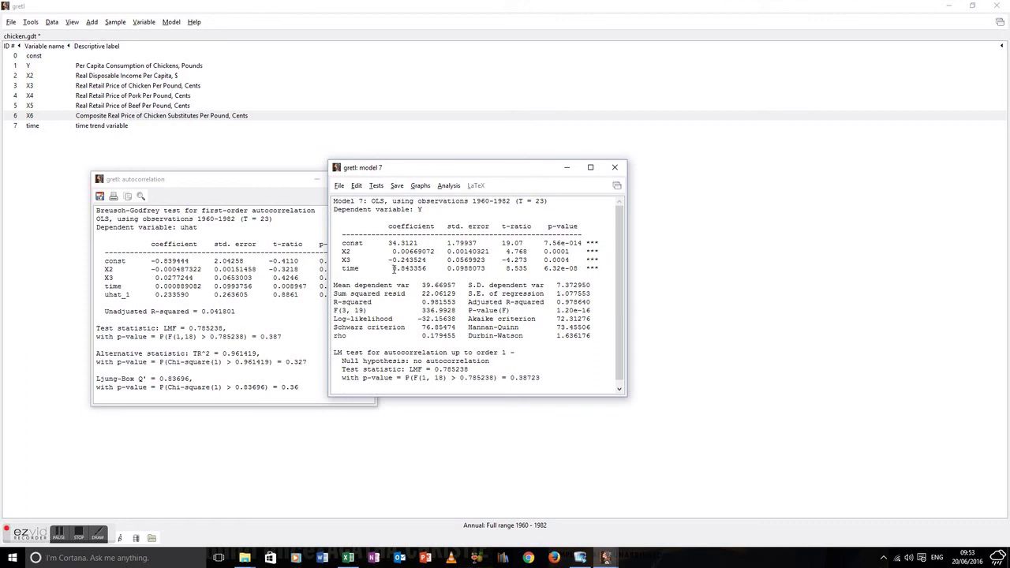
Examine the coefficient of the time variable in the model 7 output
left_click_drag(393, 268, 433, 272)
left_click(437, 268)
mouse_move(580, 557)
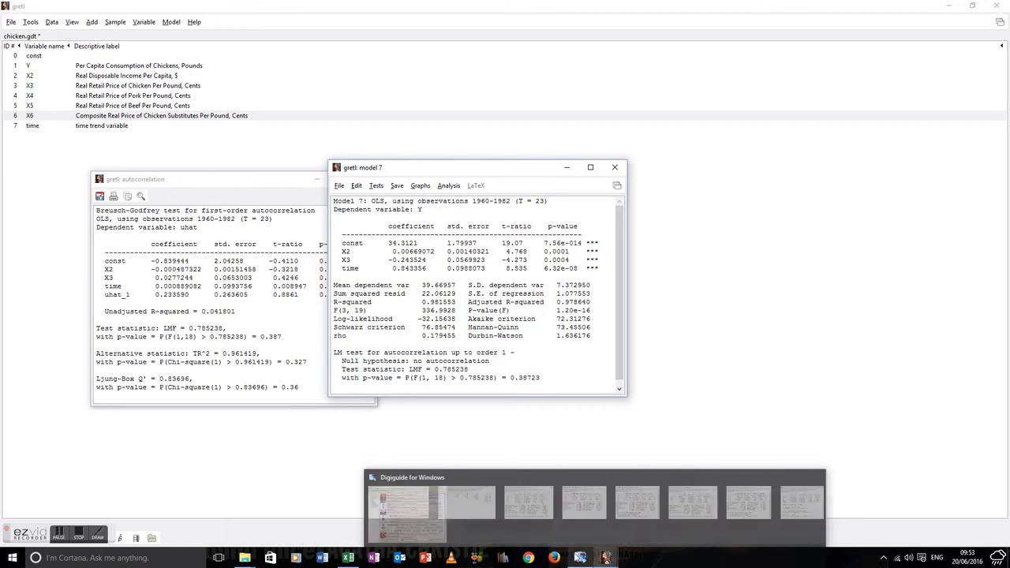